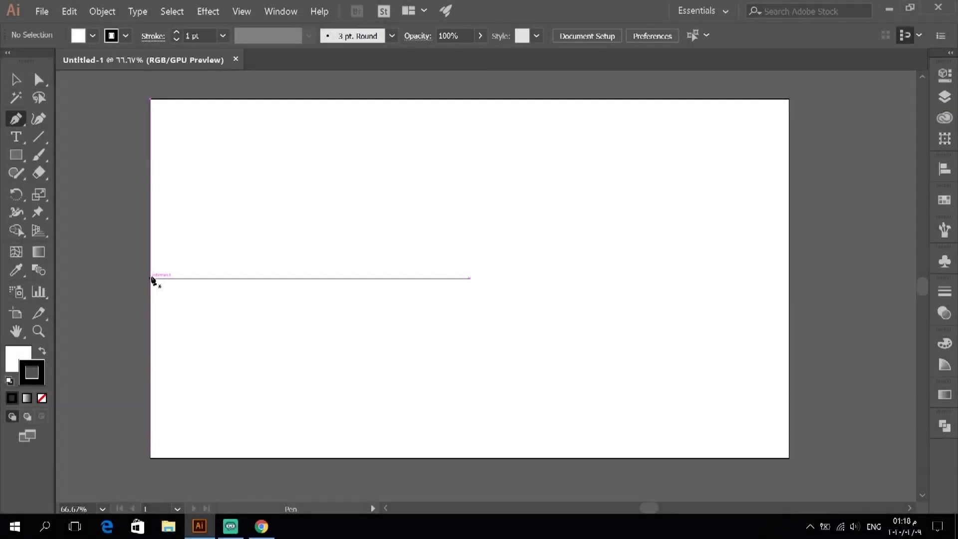
- Draw a closed water shape with a gently wavy top across the lower artboard
{"action": "left_click", "coordinate": [151, 278]}
{"action": "left_click_drag", "start_coordinate": [226, 263], "coordinate": [248, 267]}
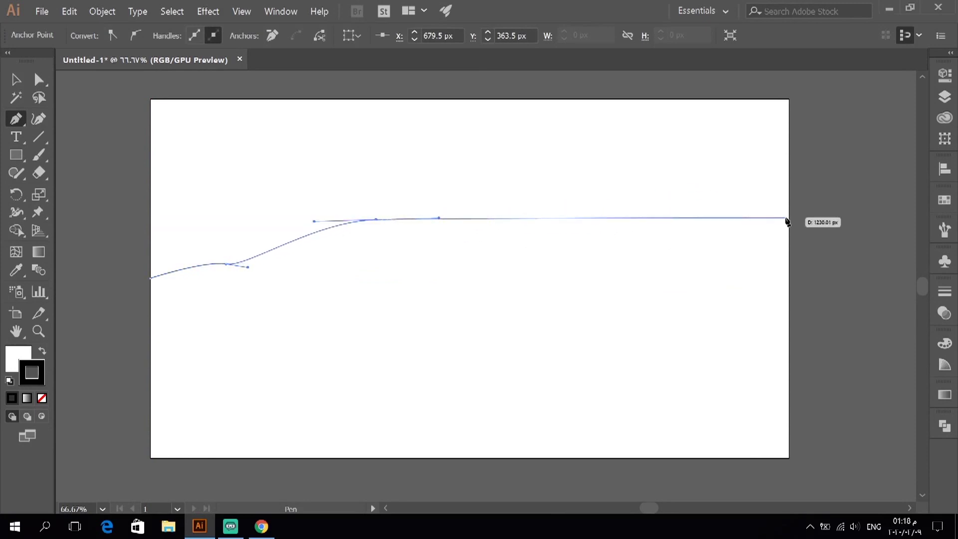
{"action": "key", "text": "ctrl+minus"}
{"action": "left_click_drag", "start_coordinate": [525, 234], "coordinate": [606, 248]}
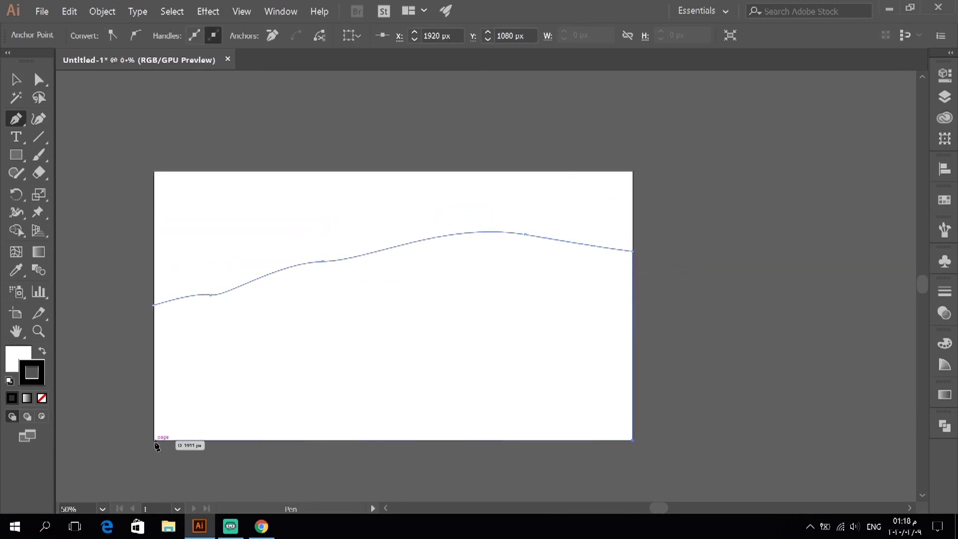
{"action": "double_click", "coordinate": [18, 358]}
{"action": "left_click", "coordinate": [868, 157]}
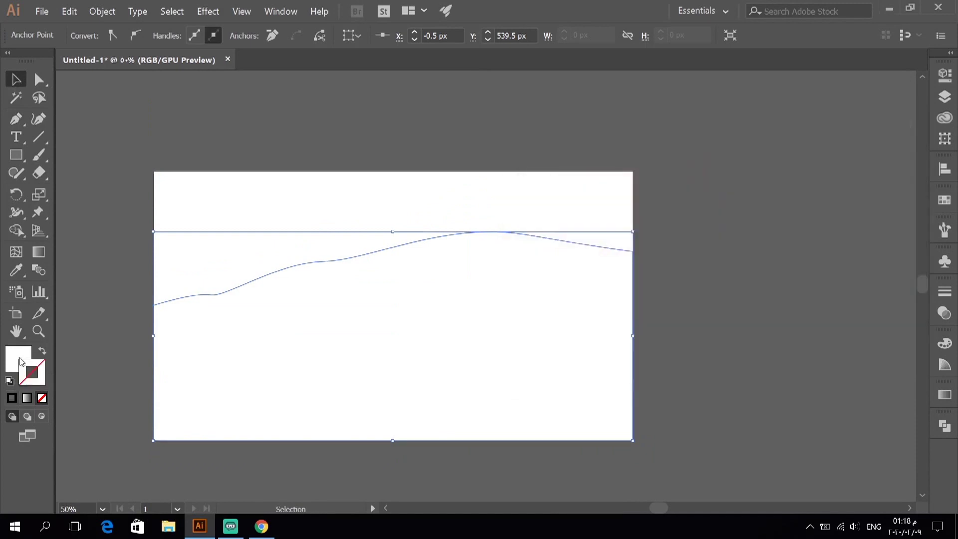
- Give the water shape a gradient fill with a teal end and blue-grey start colour
{"action": "left_click", "coordinate": [944, 395]}
{"action": "left_click", "coordinate": [772, 356]}
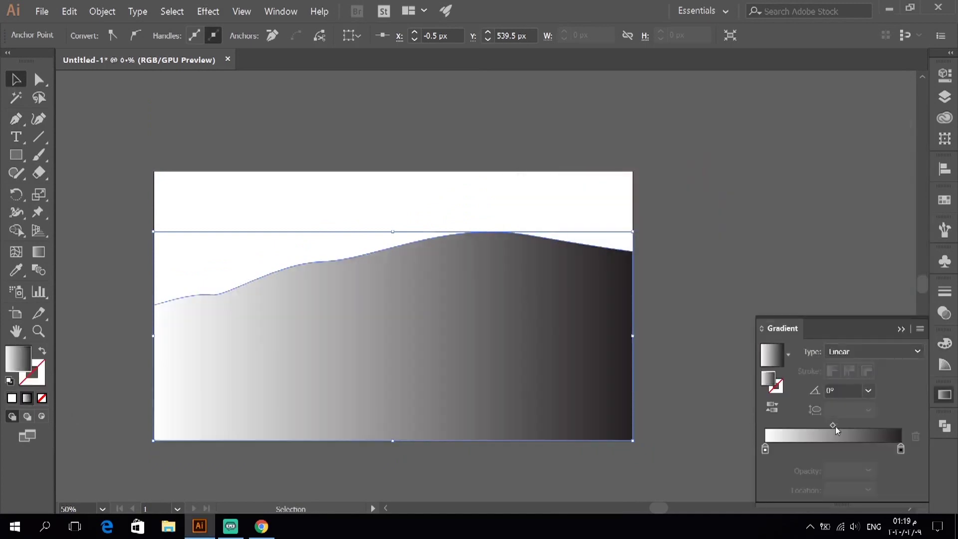
{"action": "double_click", "coordinate": [901, 449]}
{"action": "left_click", "coordinate": [781, 307]}
{"action": "left_click", "coordinate": [760, 307]}
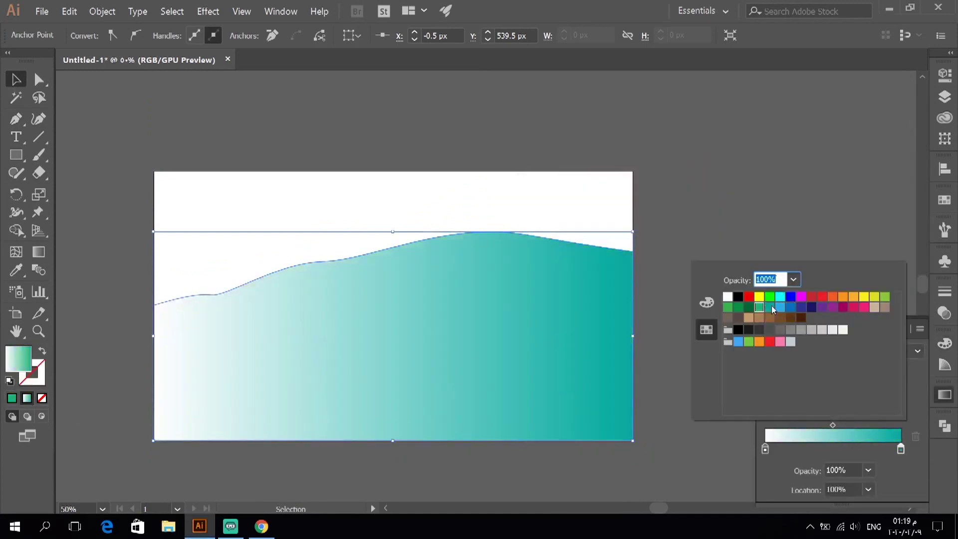
{"action": "left_click", "coordinate": [791, 307]}
{"action": "left_click", "coordinate": [774, 480]}
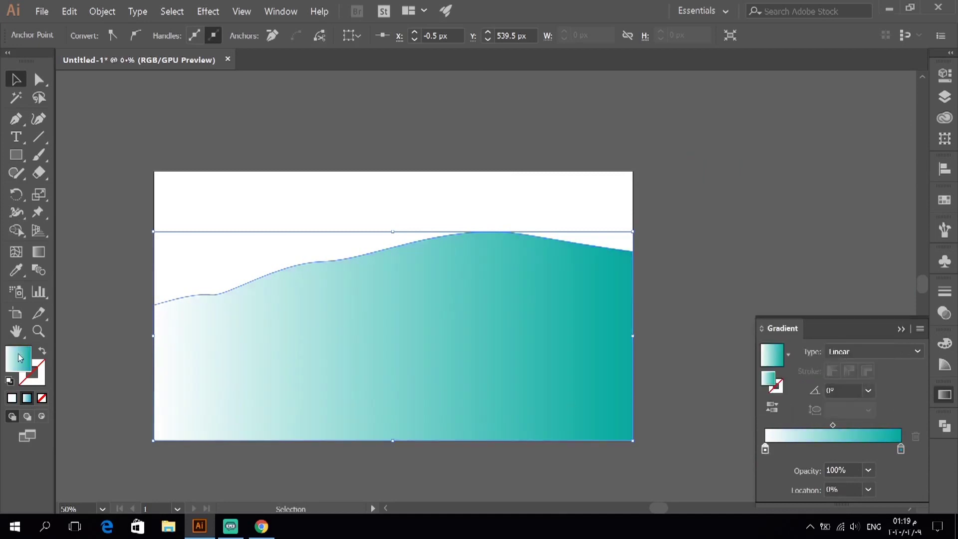
{"action": "double_click", "coordinate": [20, 357]}
{"action": "key", "text": "Return"}
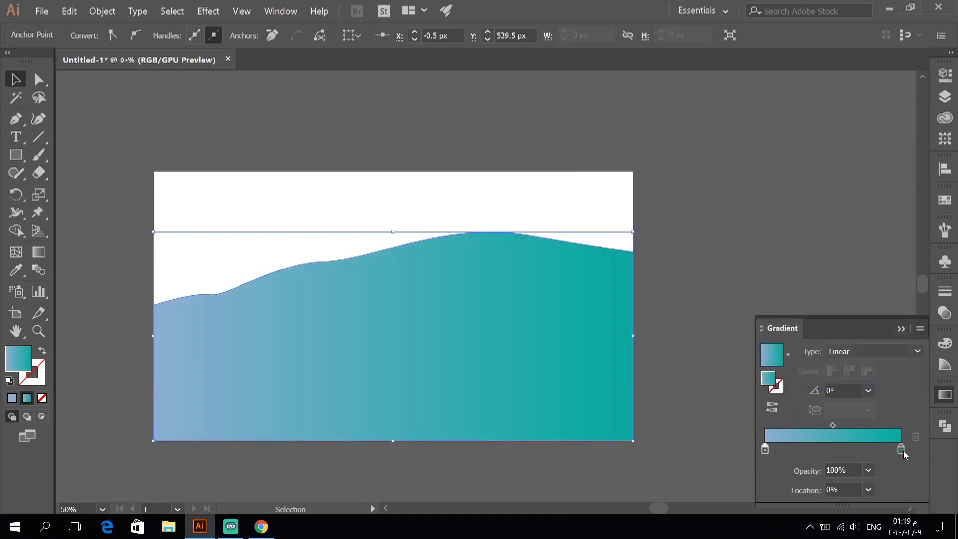
- Make the gradient end dark blue, run it top to bottom, and add an extra stop
{"action": "double_click", "coordinate": [900, 449]}
{"action": "left_click", "coordinate": [732, 221]}
{"action": "left_click", "coordinate": [604, 243]}
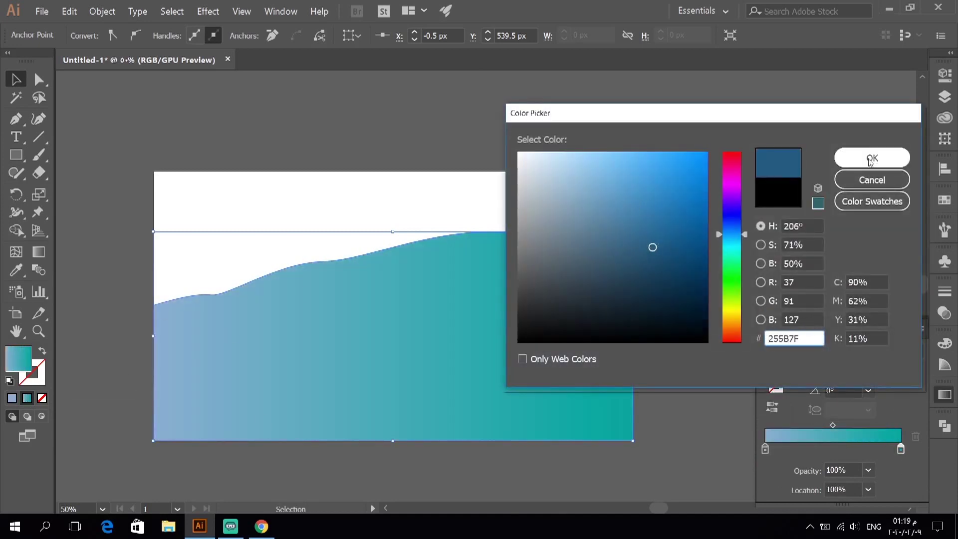
{"action": "left_click", "coordinate": [871, 158]}
{"action": "key", "text": "g"}
{"action": "left_click_drag", "start_coordinate": [392, 231], "coordinate": [392, 434]}
{"action": "left_click_drag", "start_coordinate": [393, 399], "coordinate": [282, 399]}
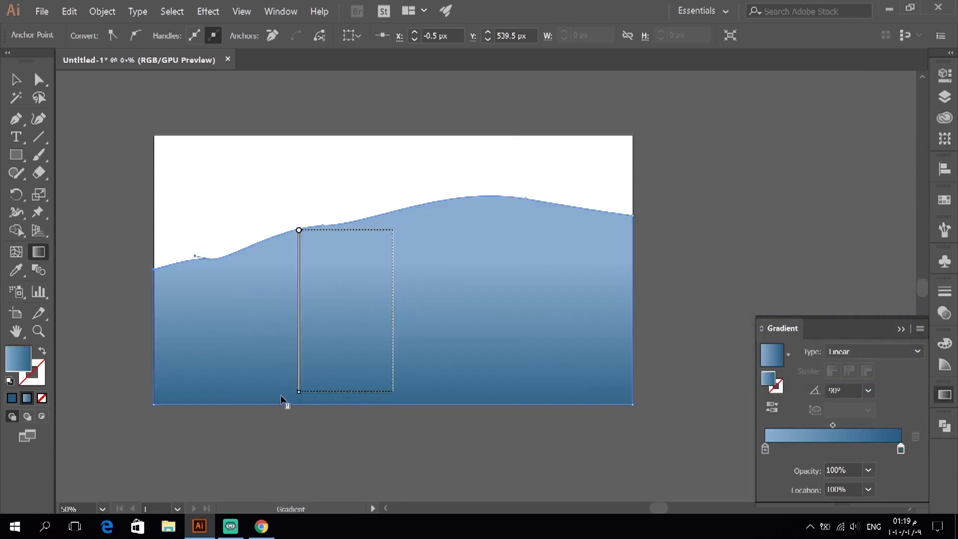
{"action": "left_click", "coordinate": [869, 449]}
{"action": "left_click_drag", "start_coordinate": [765, 449], "coordinate": [777, 451]}
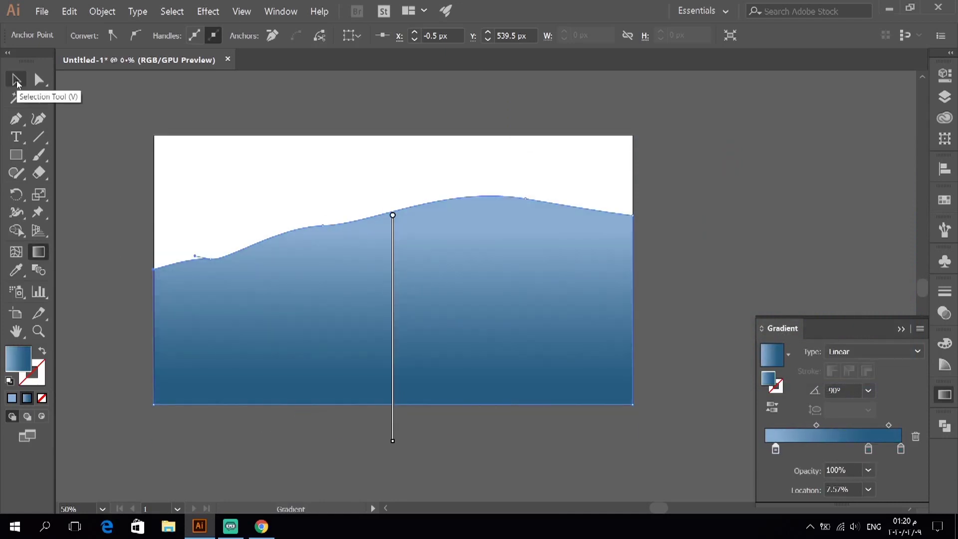
- Switch to a radial gradient glowing near the upper-left hill, with the end stop at 20% opacity
{"action": "left_click", "coordinate": [849, 383]}
{"action": "mouse_move", "coordinate": [268, 271]}
{"action": "left_mouse_down"}
{"action": "mouse_move", "coordinate": [492, 445]}
{"action": "mouse_move", "coordinate": [301, 278]}
{"action": "left_mouse_up"}
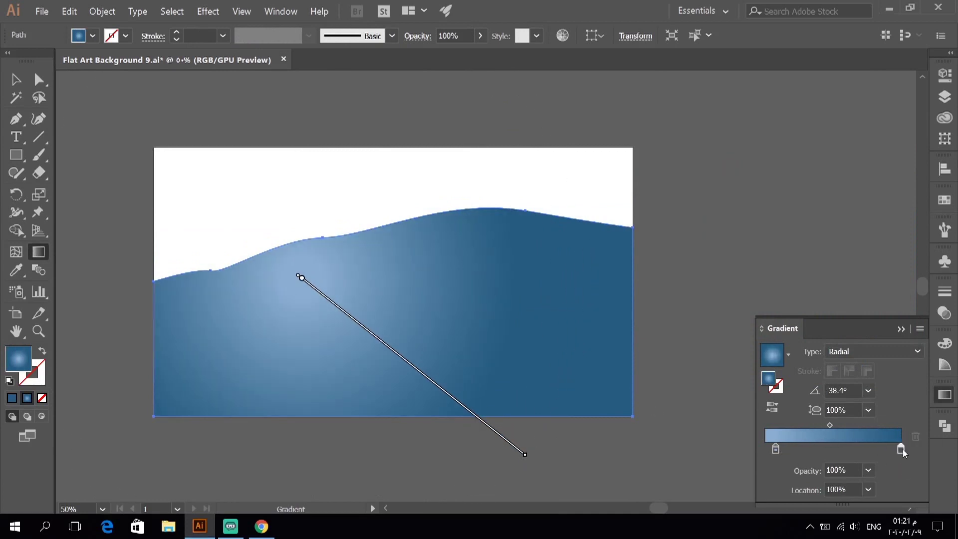
{"action": "left_click_drag", "start_coordinate": [891, 451], "coordinate": [901, 451]}
{"action": "left_click", "coordinate": [868, 470]}
{"action": "left_click", "coordinate": [894, 323]}
{"action": "left_click_drag", "start_coordinate": [310, 284], "coordinate": [291, 267]}
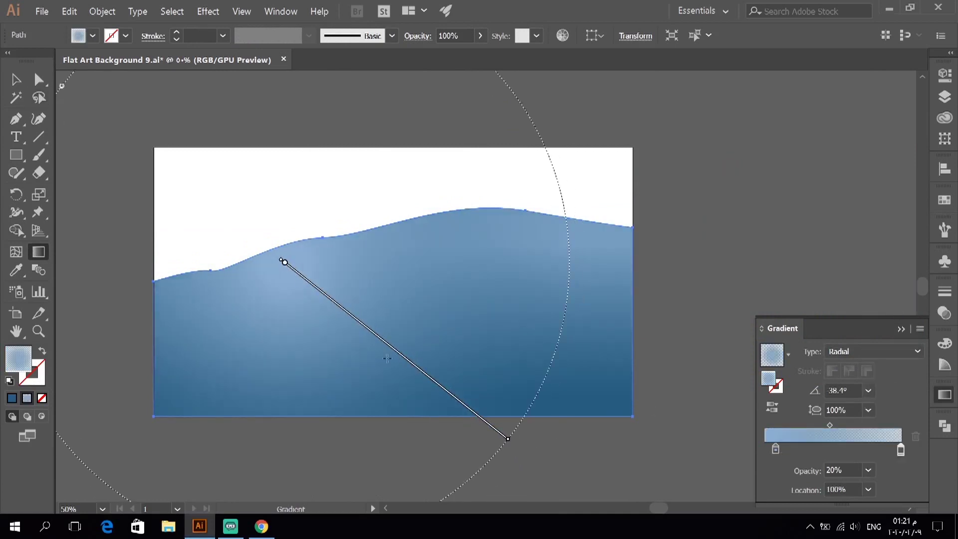
- Begin the mountain outline at the artboard's left edge with the Pen tool
{"action": "key", "text": "p"}
{"action": "scroll", "coordinate": [149, 298], "scroll_direction": "up", "scroll_amount": 1}
{"action": "left_click", "coordinate": [153, 284]}
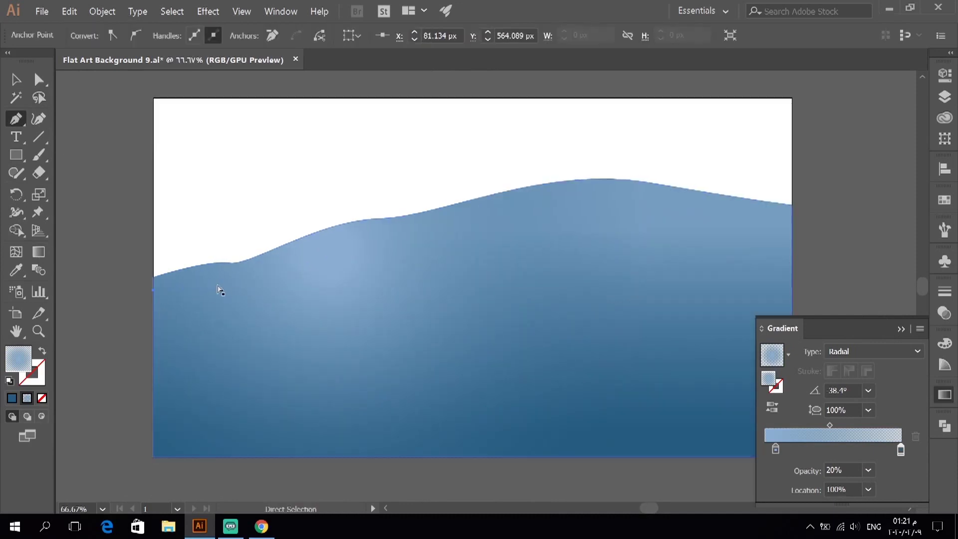
- Close the tall left mountain and fill it olive-brown #7C6325
{"action": "left_click_drag", "start_coordinate": [209, 282], "coordinate": [257, 269]}
{"action": "left_click", "coordinate": [30, 378]}
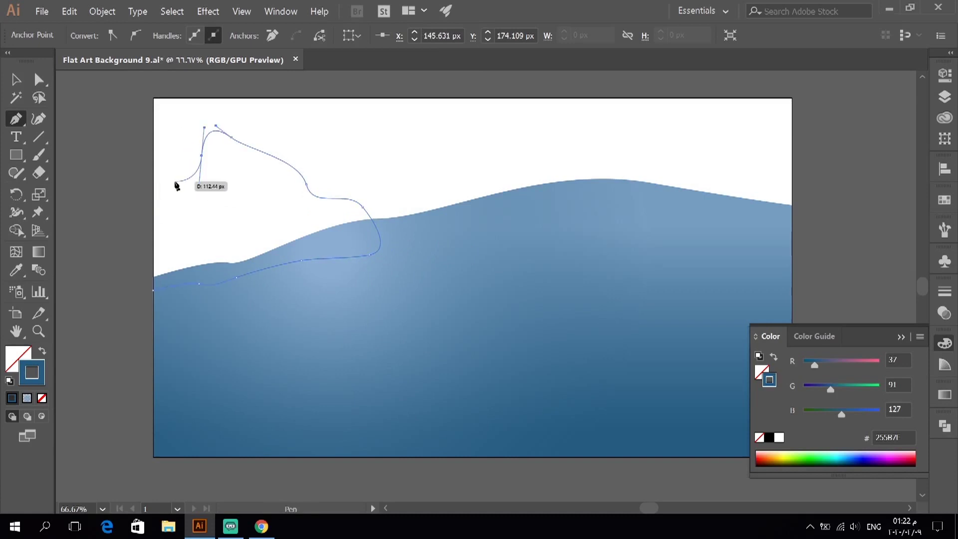
{"action": "left_click", "coordinate": [153, 290]}
{"action": "key", "text": "shift+x"}
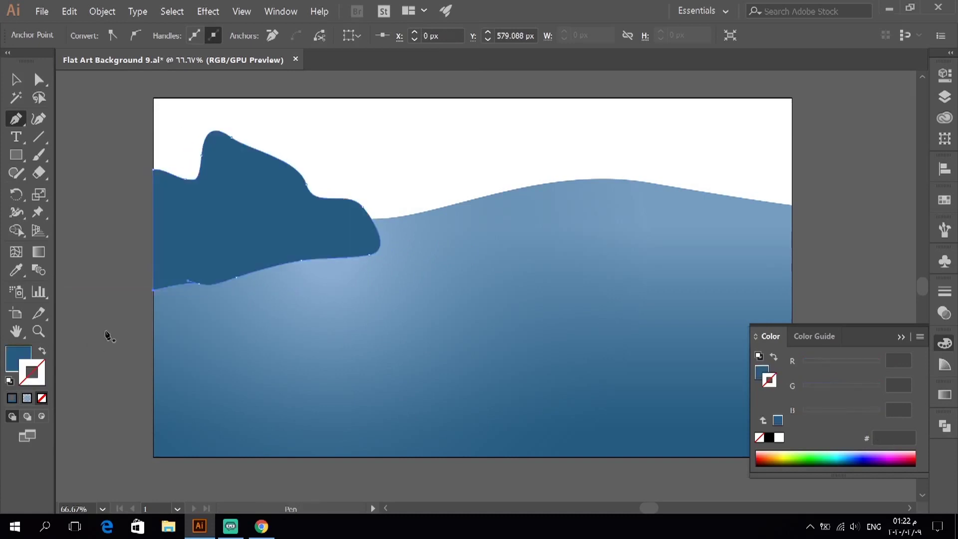
{"action": "double_click", "coordinate": [19, 358]}
{"action": "type", "text": "7C6325"}
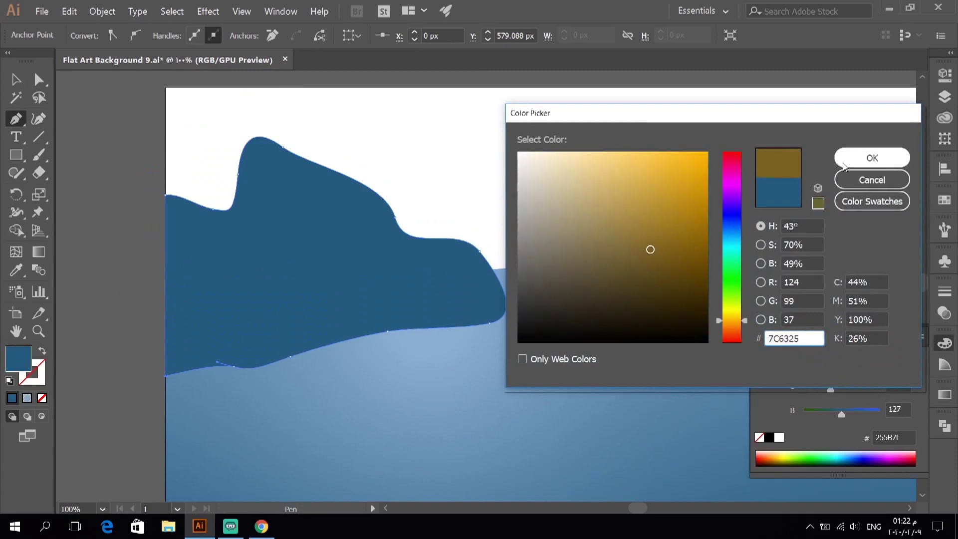
{"action": "key", "text": "Return"}
{"action": "key", "text": "ctrl+minus"}
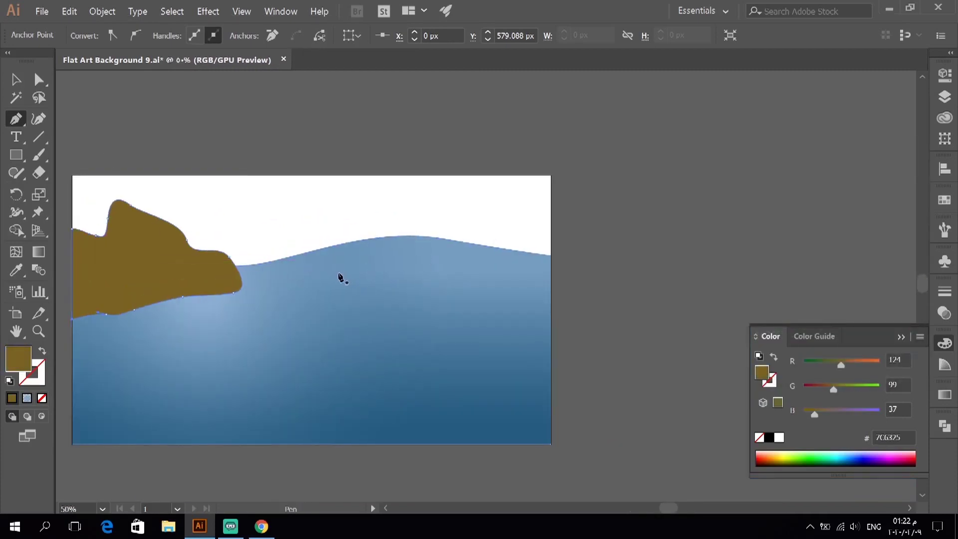
- Pull the left mountain's tip point outward with Direct Selection
{"action": "key", "text": "a"}
{"action": "key", "text": "ctrl+plus"}
{"action": "key", "text": "ctrl+plus"}
{"action": "left_click_drag", "start_coordinate": [253, 314], "coordinate": [291, 328]}
{"action": "key", "text": "ctrl+minus"}
{"action": "key", "text": "ctrl+minus"}
{"action": "key", "text": "ctrl+minus"}
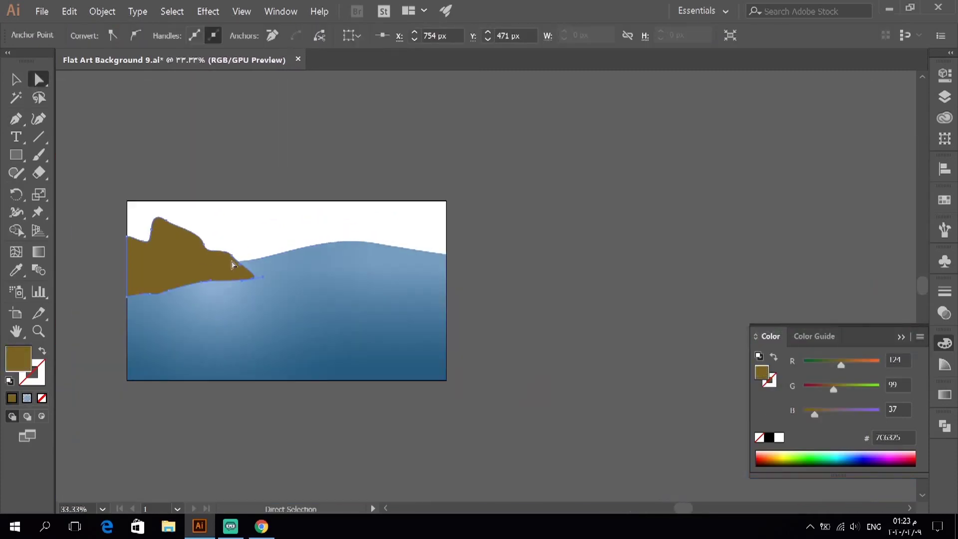
{"action": "key", "text": "ctrl+plus"}
- Draw the long low rounded hill along the right side of the water
{"action": "key", "text": "p"}
{"action": "left_click", "coordinate": [660, 251]}
{"action": "left_click", "coordinate": [559, 252]}
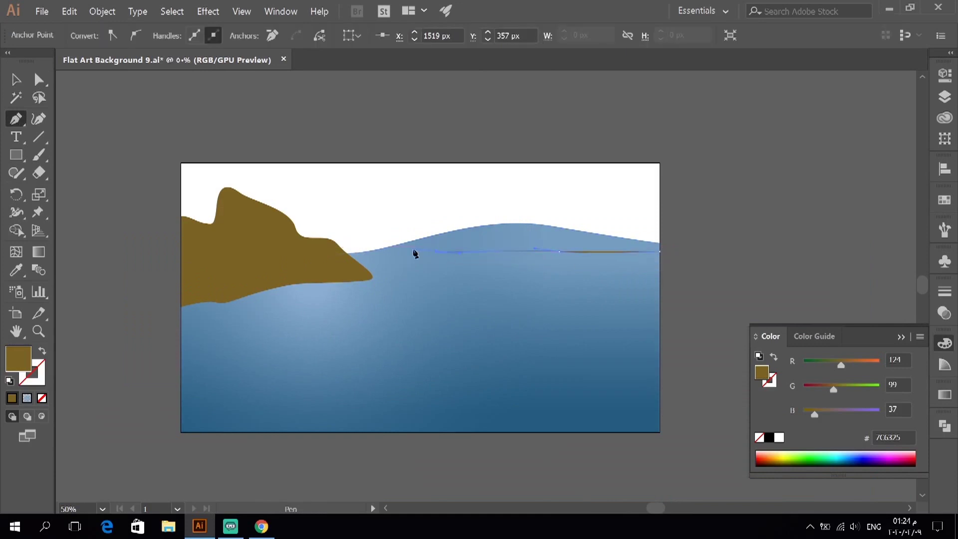
{"action": "left_click", "coordinate": [396, 246]}
{"action": "left_click_drag", "start_coordinate": [484, 216], "coordinate": [515, 215]}
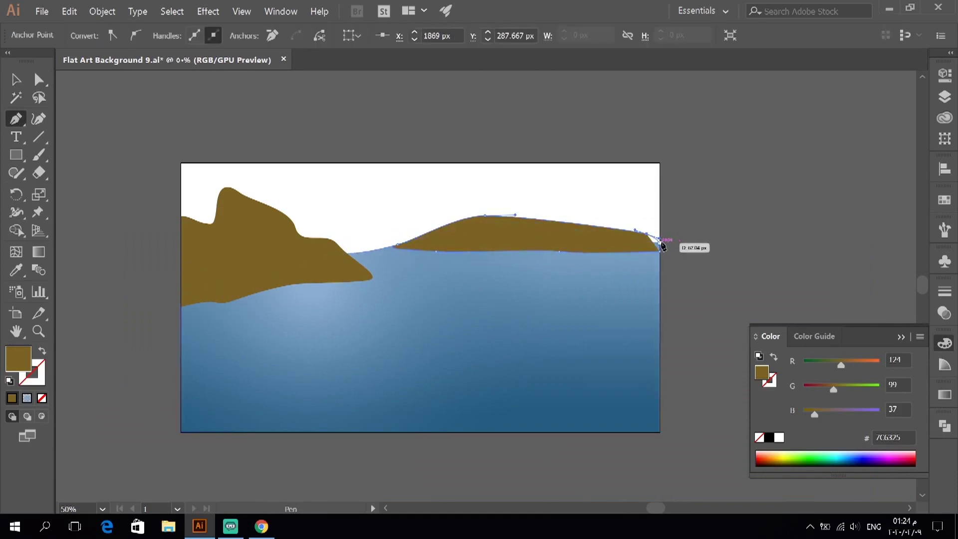
{"action": "key", "text": "ctrl+plus"}
{"action": "key", "text": "ctrl+z"}
{"action": "left_click", "coordinate": [670, 210]}
{"action": "left_click", "coordinate": [674, 272]}
{"action": "key", "text": "ctrl+minus"}
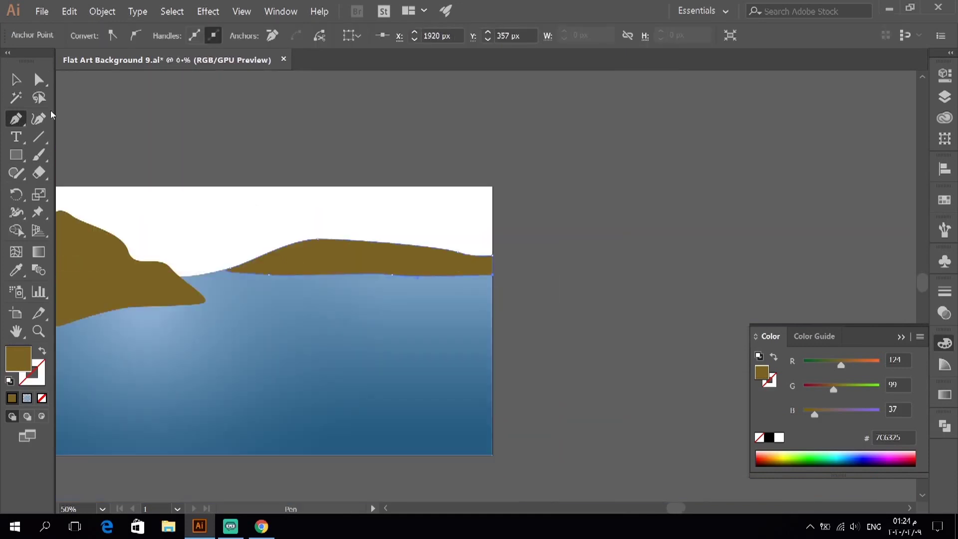
{"action": "key", "text": "v"}
{"action": "left_click", "coordinate": [483, 370]}
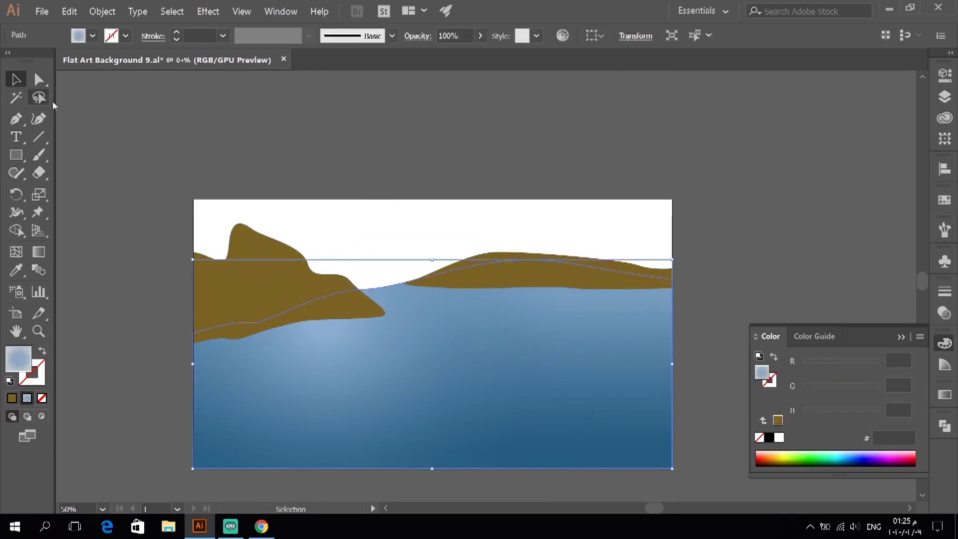
- Move all the mountains and water lower on the artboard
{"action": "key", "text": "ctrl+a"}
{"action": "left_click_drag", "start_coordinate": [434, 346], "coordinate": [434, 364]}
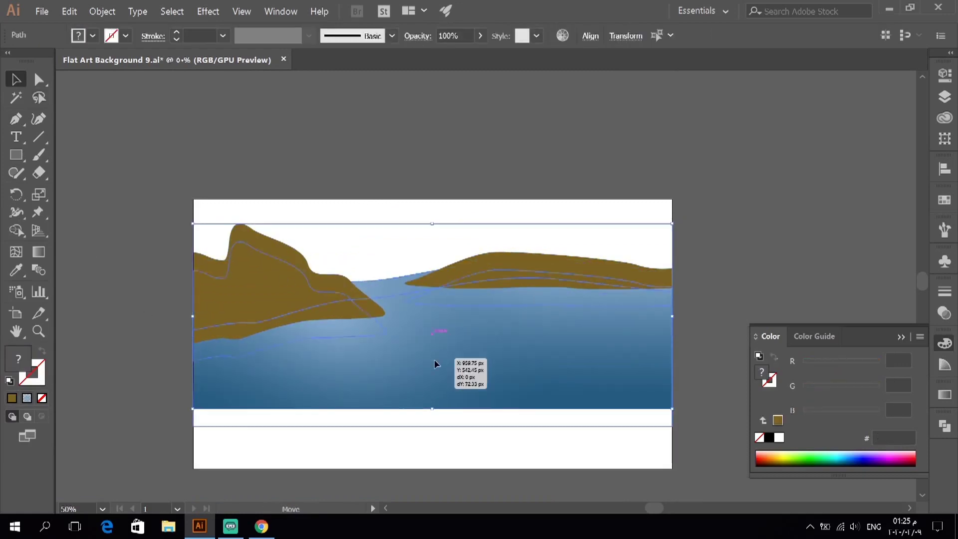
{"action": "scroll", "coordinate": [171, 250], "scroll_direction": "down", "scroll_amount": 1}
{"action": "key", "text": "ctrl+plus"}
{"action": "scroll", "coordinate": [148, 261], "scroll_direction": "down", "scroll_amount": 2}
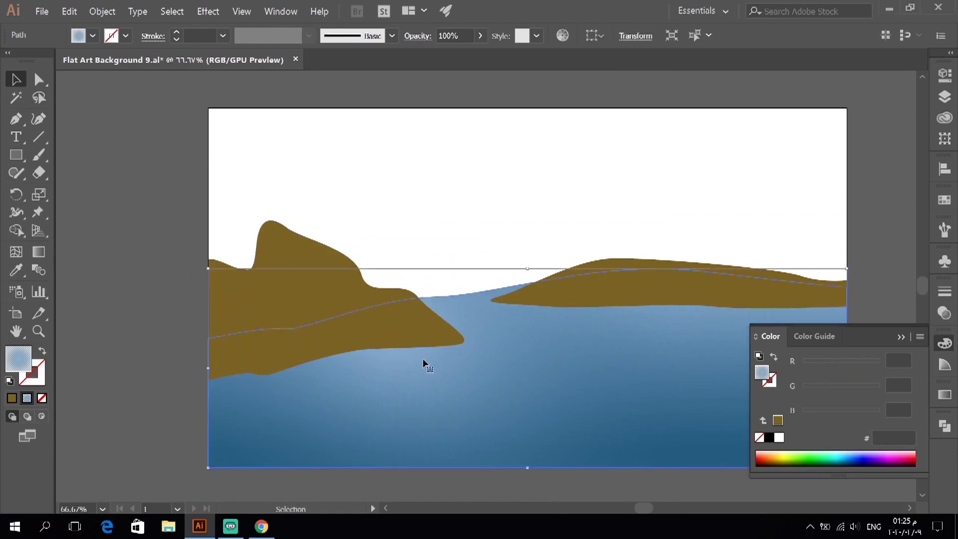
- Move the water's glow up to the hill edge and widen its light area
{"action": "key", "text": "g"}
{"action": "left_click_drag", "start_coordinate": [385, 321], "coordinate": [373, 295]}
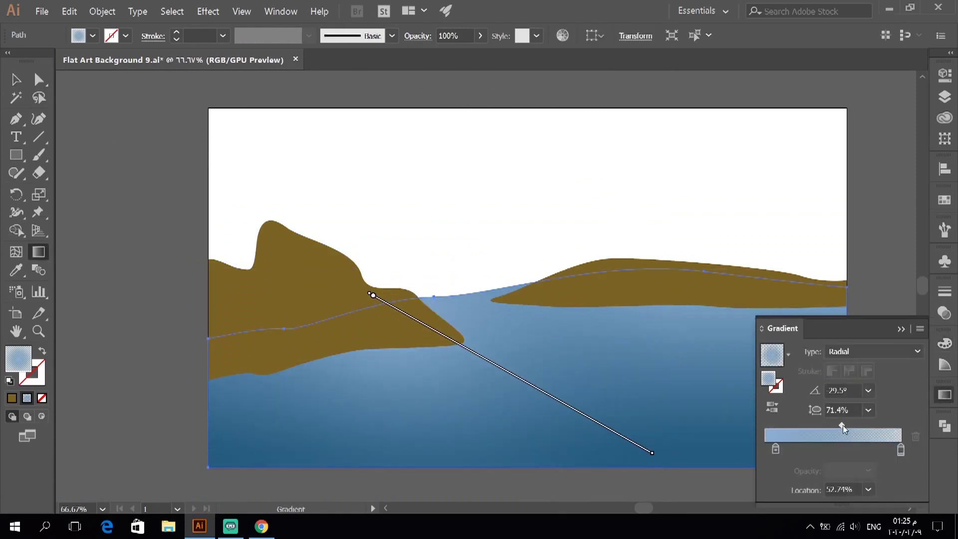
{"action": "mouse_move", "coordinate": [776, 448]}
{"action": "left_mouse_down"}
{"action": "mouse_move", "coordinate": [830, 449]}
{"action": "mouse_move", "coordinate": [881, 425]}
{"action": "left_mouse_up"}
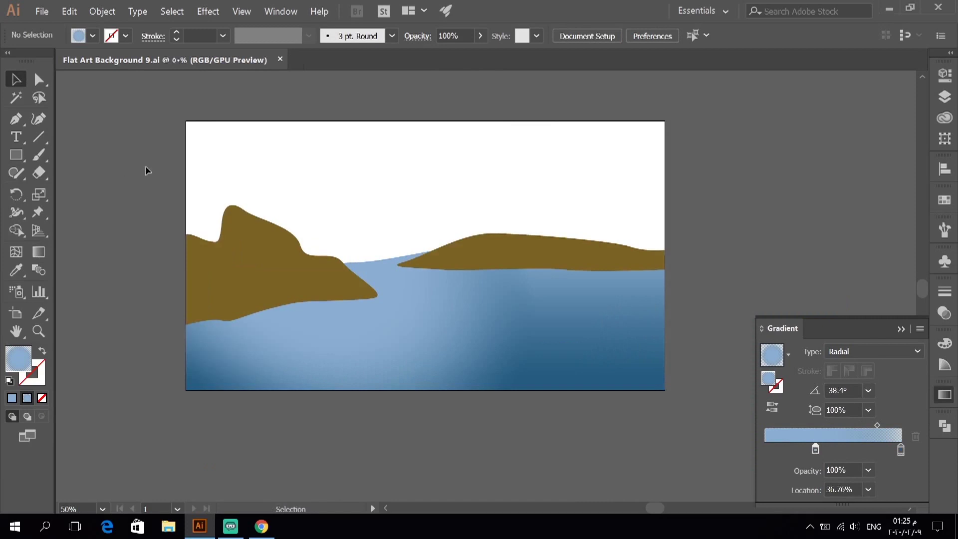
{"action": "scroll", "coordinate": [289, 217], "scroll_direction": "up", "scroll_amount": 1}
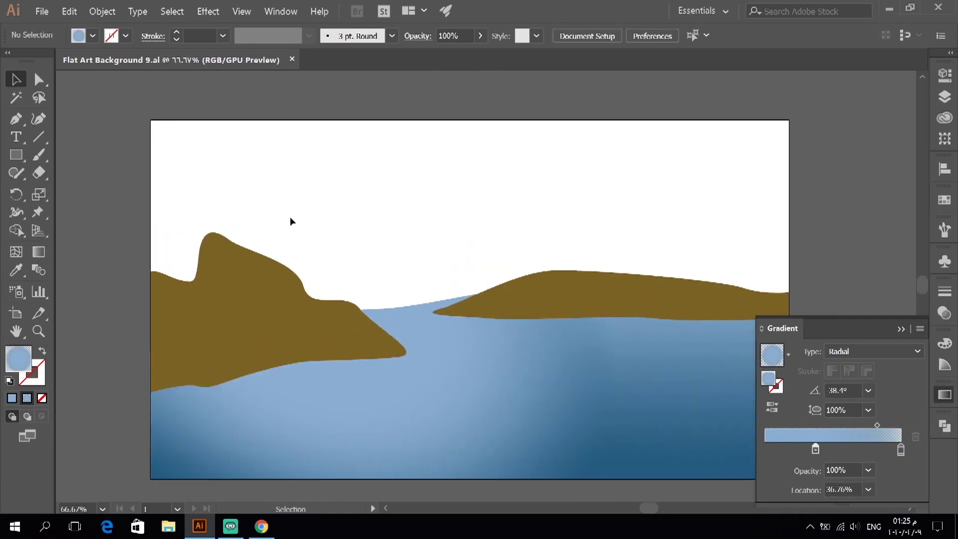
- Add a full-artboard sky rectangle behind everything, filled 1E4463, then give it a gradient
{"action": "left_click_drag", "start_coordinate": [466, 256], "coordinate": [789, 395]}
{"action": "key", "text": "ctrl+shift+bracketleft"}
{"action": "double_click", "coordinate": [18, 358]}
{"action": "type", "text": "1E4463"}
{"action": "left_click", "coordinate": [854, 166]}
{"action": "left_click", "coordinate": [259, 527]}
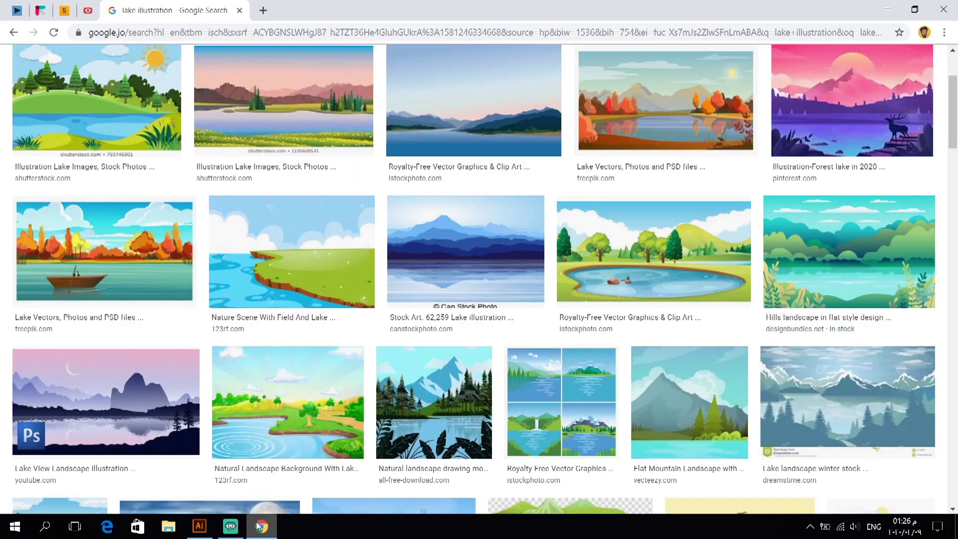
{"action": "left_click", "coordinate": [259, 527]}
{"action": "left_click", "coordinate": [27, 402]}
{"action": "left_click", "coordinate": [773, 380]}
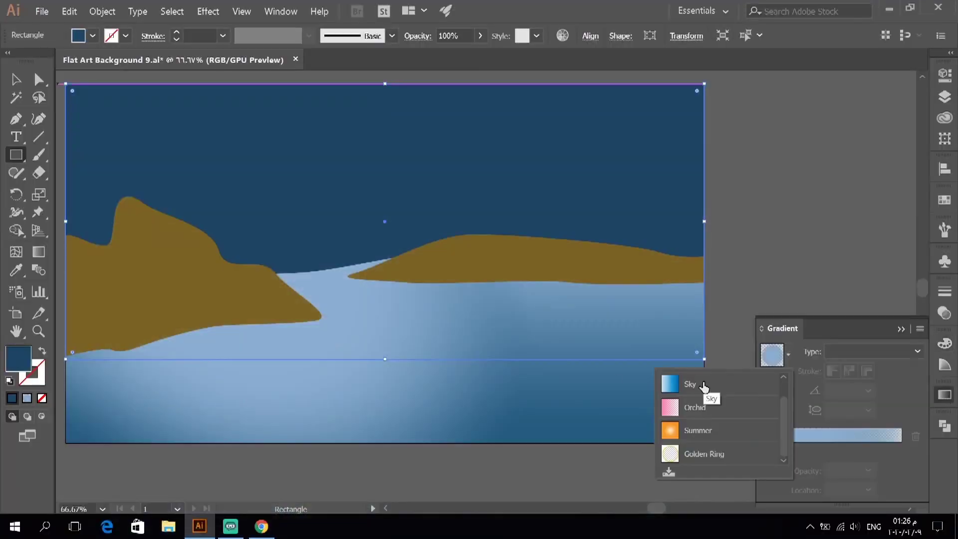
- Set the sky gradient's end colour to teal
{"action": "left_click", "coordinate": [702, 427]}
{"action": "double_click", "coordinate": [901, 449]}
{"action": "left_click", "coordinate": [790, 307]}
{"action": "left_click", "coordinate": [780, 296]}
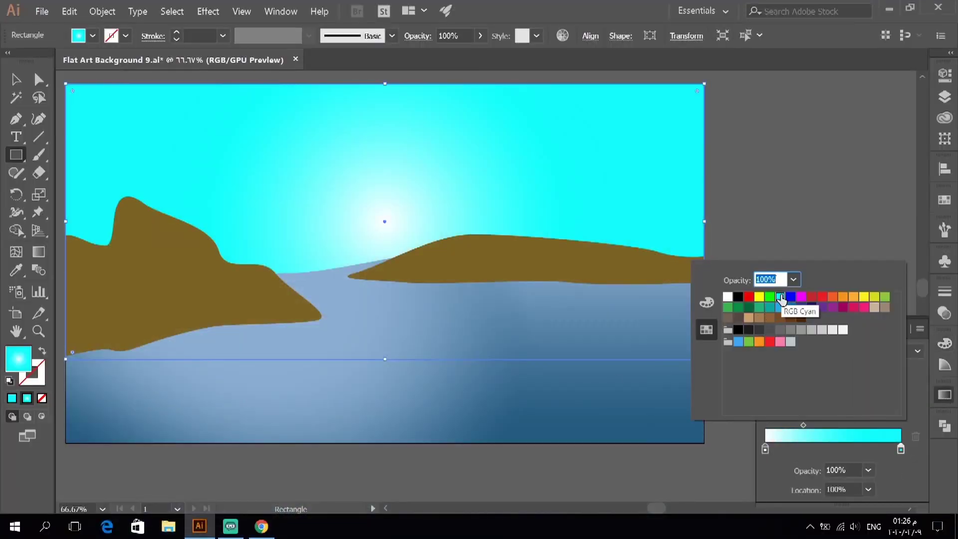
{"action": "left_click", "coordinate": [769, 309]}
- Make the sky gradient's left stop a pale yellow glow
{"action": "left_click", "coordinate": [773, 380]}
{"action": "left_click", "coordinate": [765, 449]}
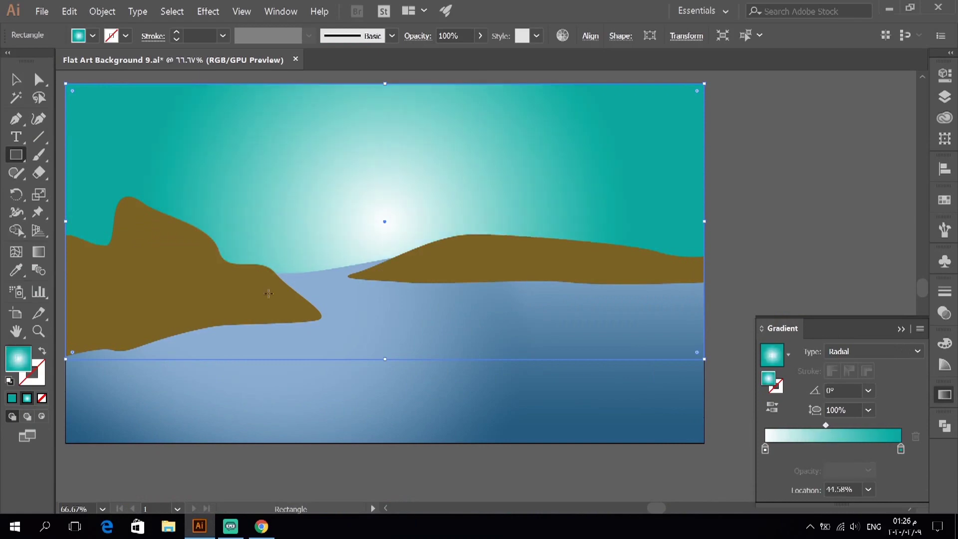
{"action": "double_click", "coordinate": [765, 449]}
{"action": "left_click", "coordinate": [758, 297]}
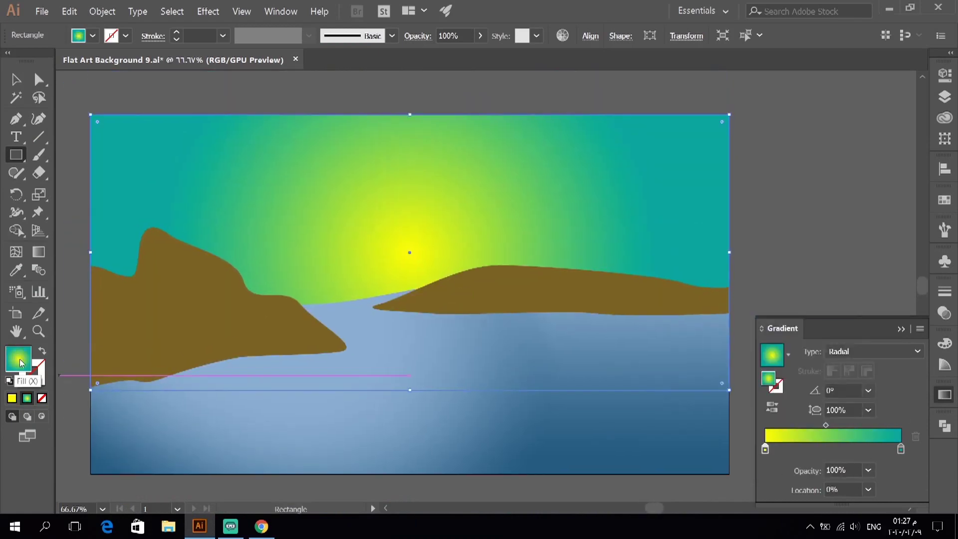
{"action": "double_click", "coordinate": [772, 385]}
{"action": "key", "text": "Return"}
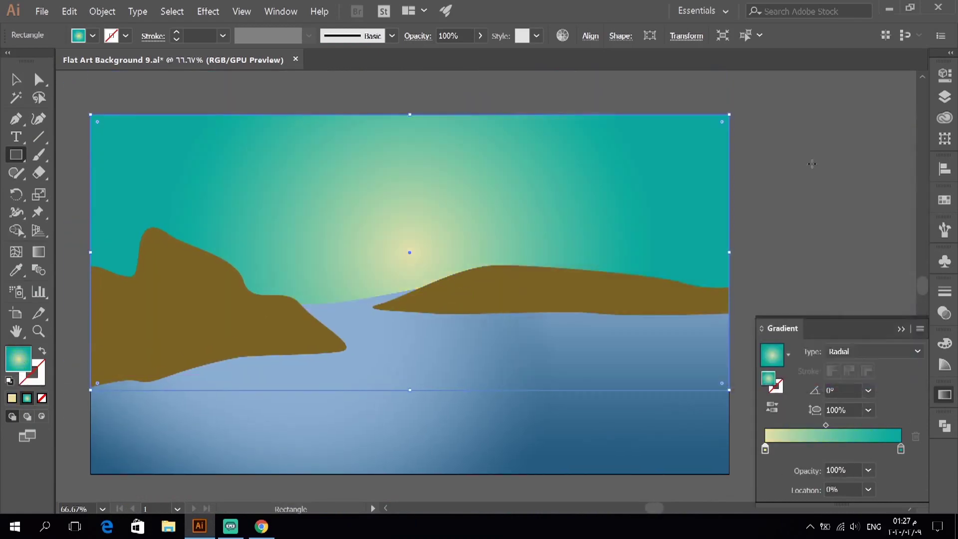
- Move the glow's centre to the top-left sky and stretch it diagonally
{"action": "left_click", "coordinate": [38, 253]}
{"action": "left_click_drag", "start_coordinate": [85, 162], "coordinate": [424, 250]}
{"action": "left_click_drag", "start_coordinate": [222, 106], "coordinate": [539, 308]}
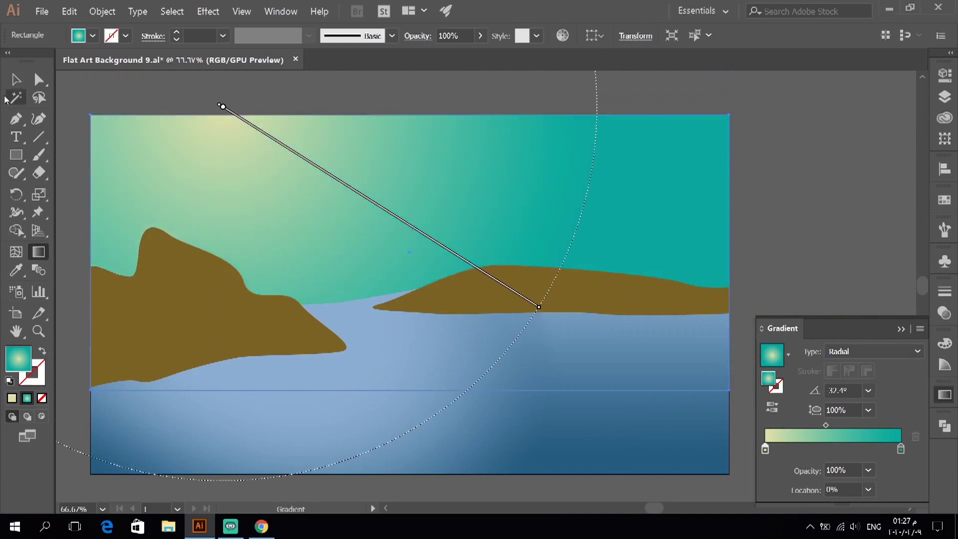
{"action": "key", "text": "v"}
{"action": "key", "text": "ctrl+shift+a"}
{"action": "key", "text": "ctrl+minus"}
{"action": "key", "text": "ctrl+equal"}
{"action": "scroll", "coordinate": [337, 271], "scroll_direction": "up", "scroll_amount": 2}
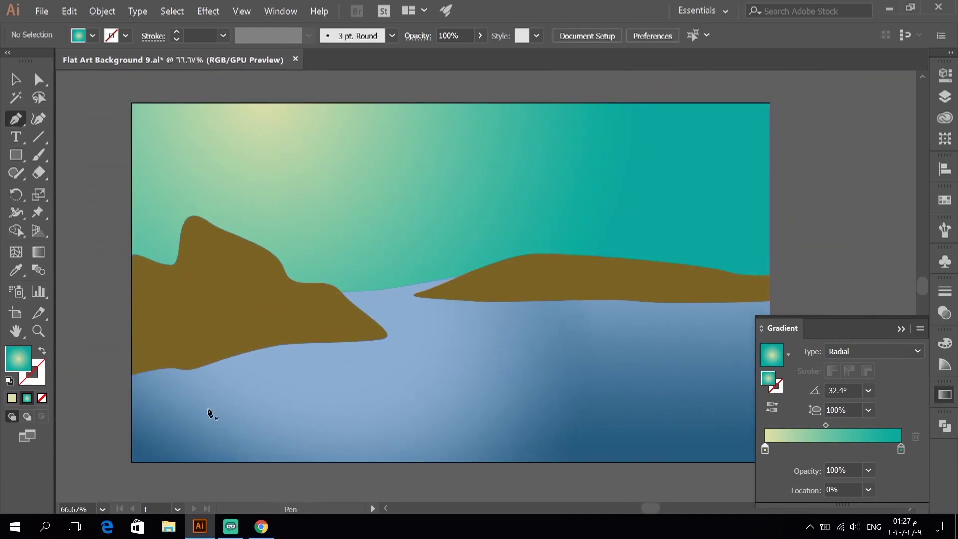
- Draw a curved light streak on the water, filled pale yellow at 29% opacity
{"action": "left_click_drag", "start_coordinate": [669, 397], "coordinate": [673, 399]}
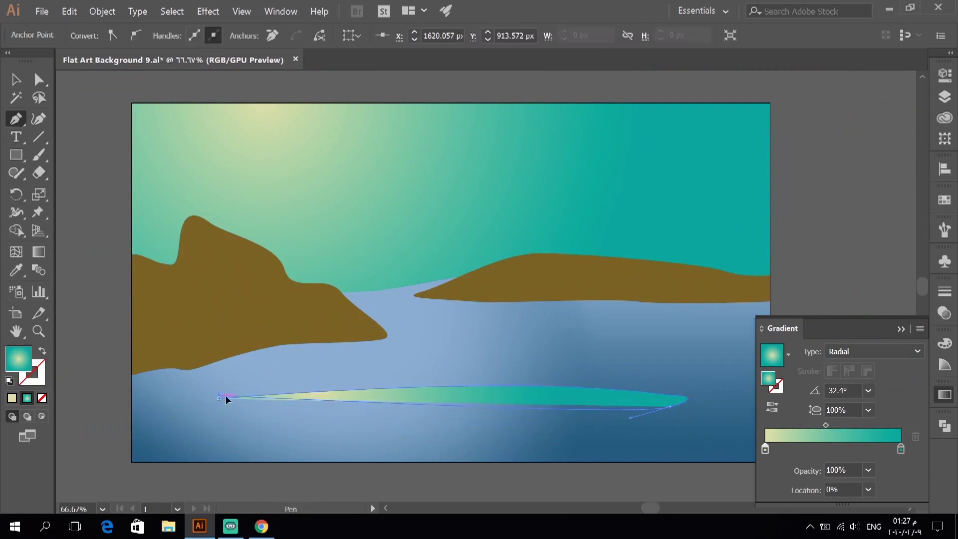
{"action": "left_click_drag", "start_coordinate": [219, 398], "coordinate": [368, 382]}
{"action": "left_click_drag", "start_coordinate": [301, 378], "coordinate": [332, 385]}
{"action": "key", "text": "v"}
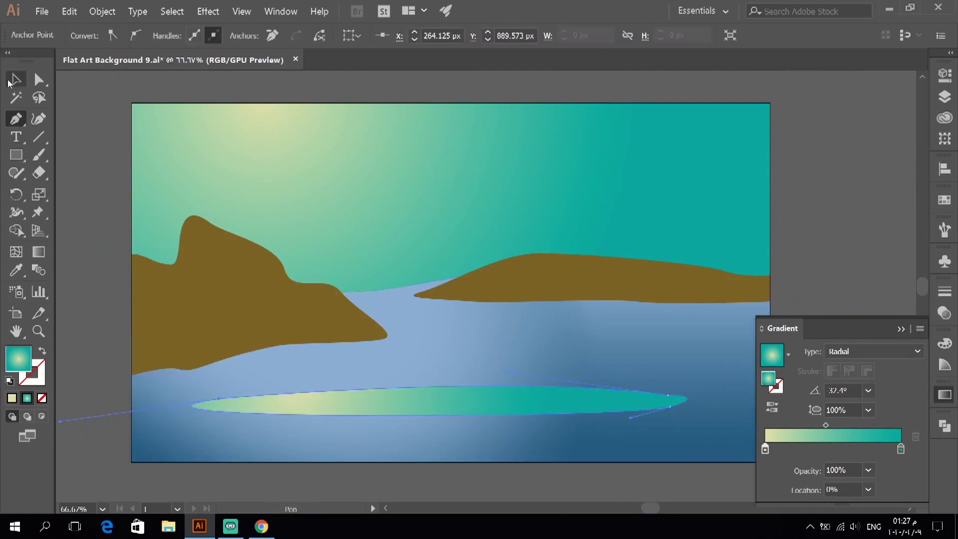
{"action": "left_click", "coordinate": [19, 403]}
{"action": "left_click", "coordinate": [16, 79]}
{"action": "left_click_drag", "start_coordinate": [482, 57], "coordinate": [435, 58]}
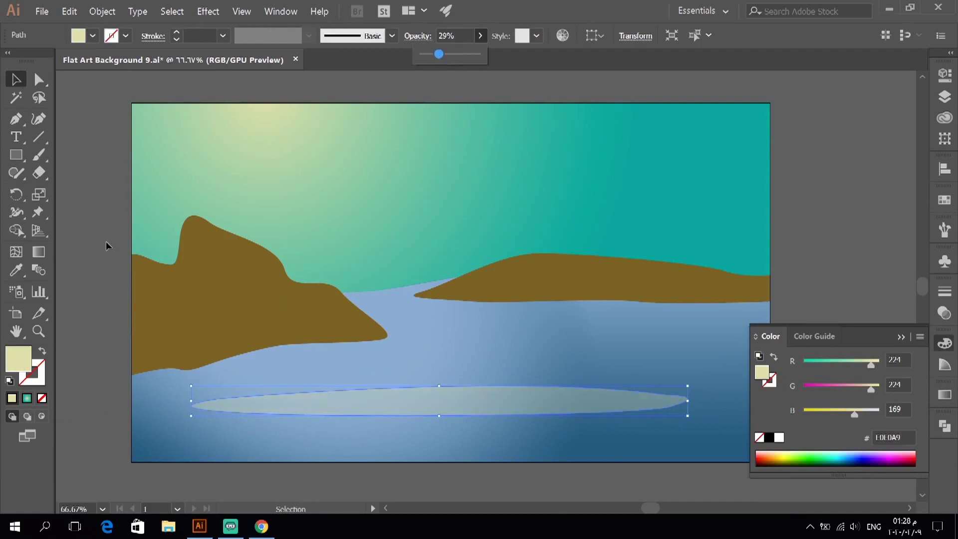
- Flatten the streak into a thin line higher up on the water
{"action": "scroll", "coordinate": [353, 321], "scroll_direction": "up", "scroll_amount": 2}
{"action": "left_click_drag", "start_coordinate": [461, 365], "coordinate": [460, 302]}
{"action": "scroll", "coordinate": [428, 396], "scroll_direction": "down", "scroll_amount": 5}
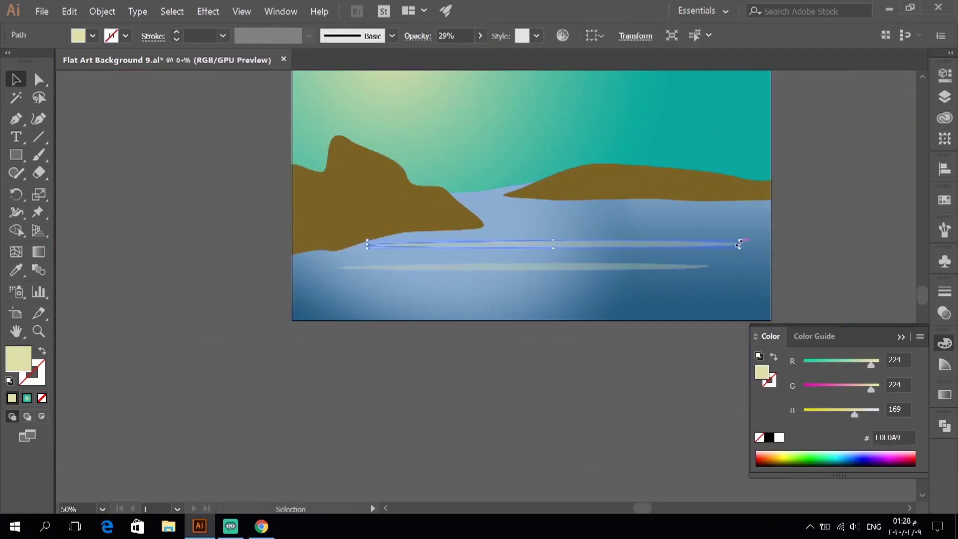
{"action": "mouse_move", "coordinate": [739, 244]}
{"action": "left_mouse_down"}
{"action": "mouse_move", "coordinate": [428, 247]}
{"action": "mouse_move", "coordinate": [423, 263]}
{"action": "left_mouse_up"}
{"action": "left_click", "coordinate": [673, 207]}
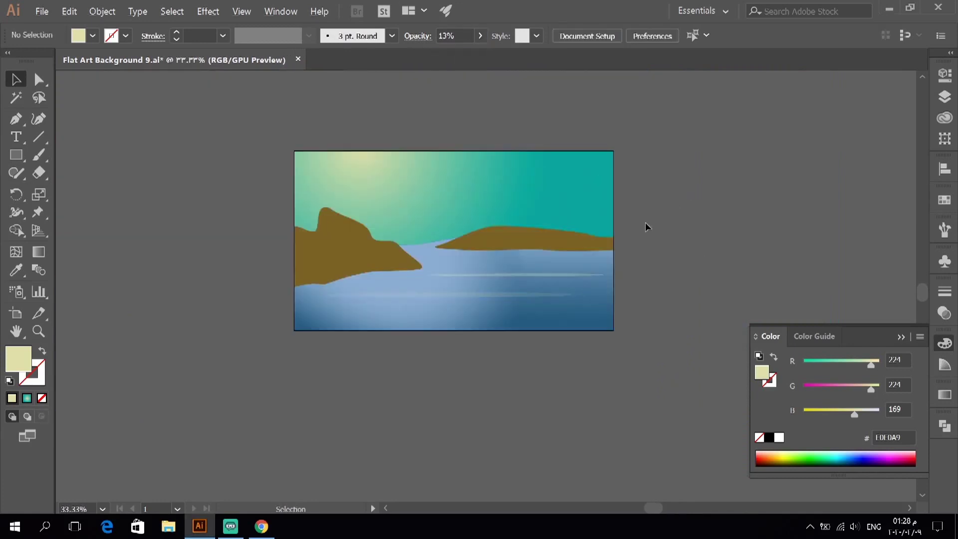
- Fade the upper and lower light streaks further, to 13% opacity
{"action": "scroll", "coordinate": [535, 264], "scroll_direction": "up", "scroll_amount": 3}
{"action": "left_click", "coordinate": [535, 276]}
{"action": "left_click", "coordinate": [440, 35]}
{"action": "left_click", "coordinate": [349, 336]}
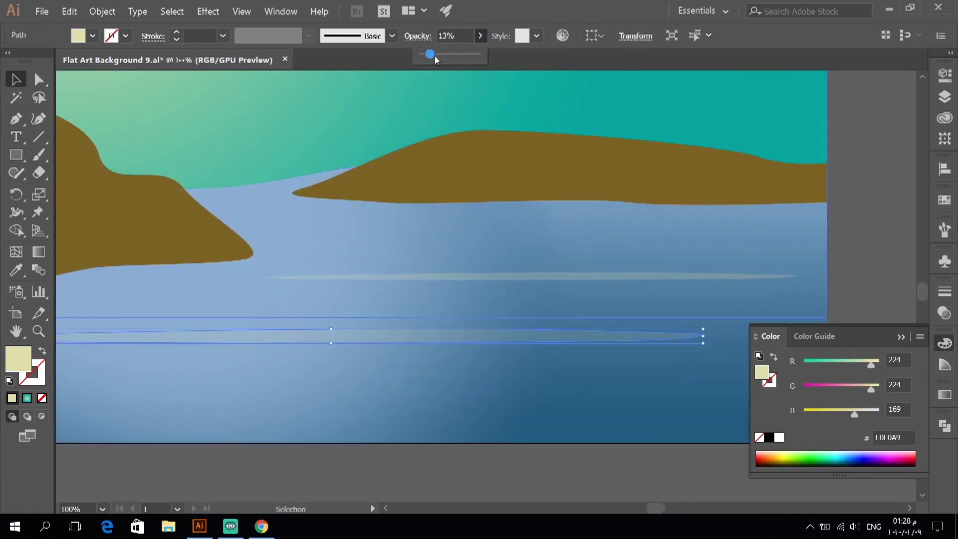
{"action": "left_click", "coordinate": [891, 236]}
{"action": "scroll", "coordinate": [579, 257], "scroll_direction": "down", "scroll_amount": 1}
- Place another streak below the right hill and trim its overhang past the artboard edge
{"action": "left_click_drag", "start_coordinate": [781, 226], "coordinate": [522, 265]}
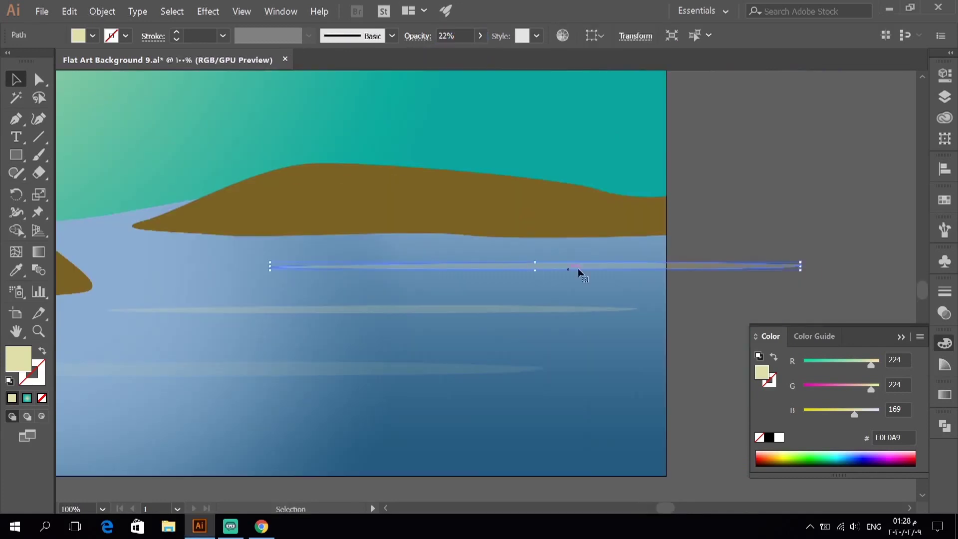
{"action": "key", "text": "ctrl+plus"}
{"action": "key", "text": "ctrl+plus"}
{"action": "key", "text": "ctrl+plus"}
{"action": "key", "text": "ctrl+minus"}
{"action": "key", "text": "ctrl+minus"}
{"action": "left_click", "coordinate": [804, 283]}
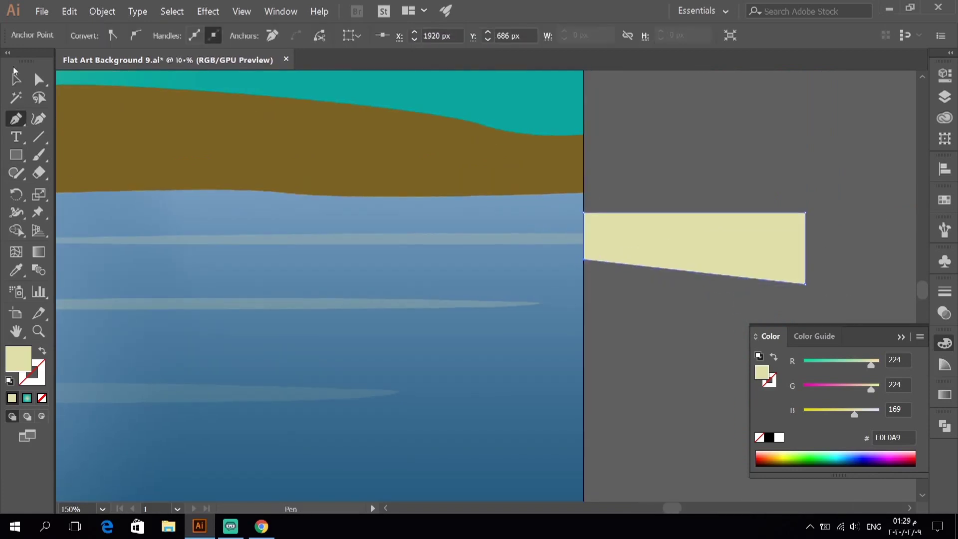
{"action": "key", "text": "v"}
{"action": "left_click", "coordinate": [797, 457]}
- Copy the small lower-right streak and select the long streak below the right hill
{"action": "key", "text": "ctrl+minus"}
{"action": "key", "text": "ctrl+minus"}
{"action": "scroll", "coordinate": [573, 321], "scroll_direction": "down", "scroll_amount": 1}
{"action": "left_click", "coordinate": [508, 354]}
{"action": "key", "text": "ctrl+plus"}
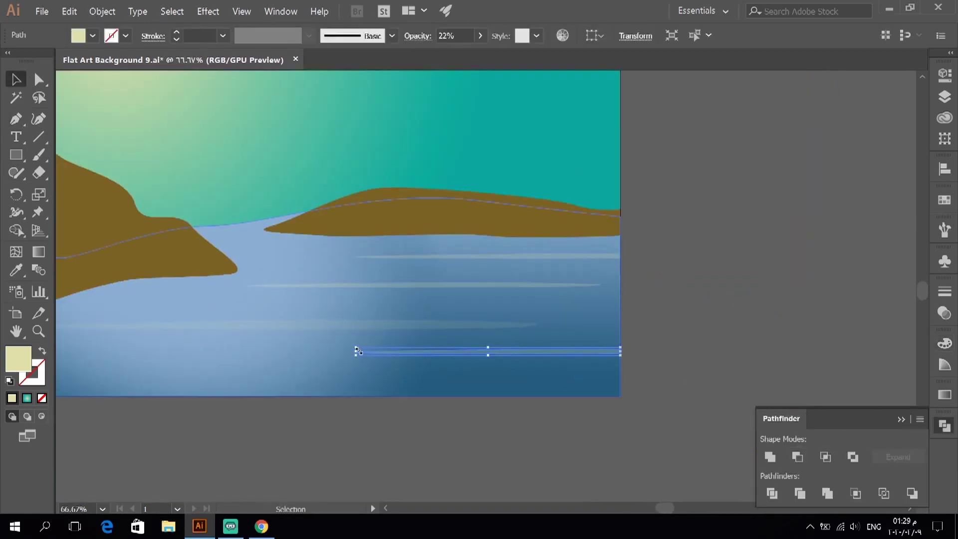
{"action": "key", "text": "ctrl+plus"}
{"action": "key", "text": "ctrl+plus"}
{"action": "key", "text": "ctrl+minus"}
{"action": "key", "text": "ctrl+minus"}
{"action": "key", "text": "ctrl+plus"}
{"action": "left_click", "coordinate": [507, 179]}
{"action": "left_click", "coordinate": [480, 36]}
- Sample the hill's brown onto the streak under the right hill and fade it to 0% opacity
{"action": "key", "text": "i"}
{"action": "left_click", "coordinate": [293, 102]}
{"action": "left_click", "coordinate": [481, 36]}
{"action": "left_click_drag", "start_coordinate": [480, 54], "coordinate": [423, 61]}
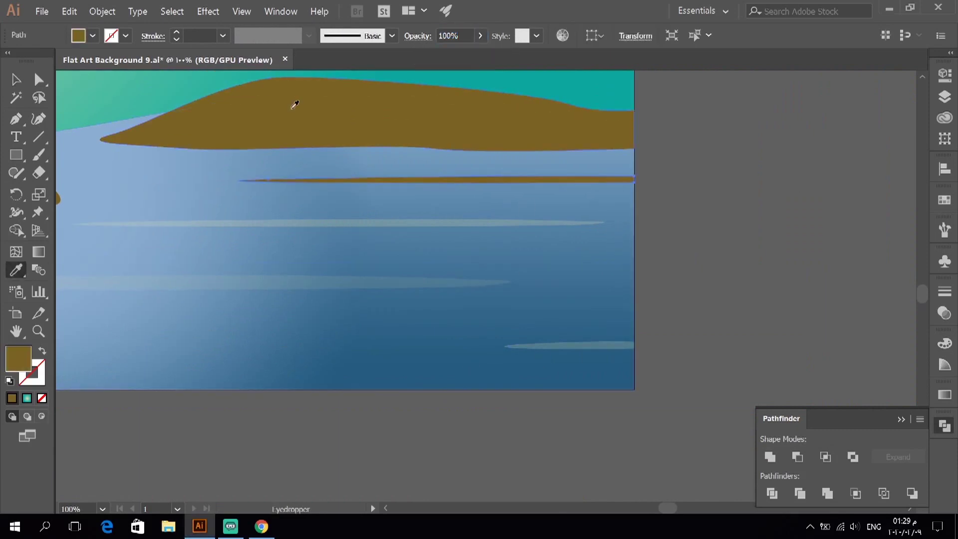
{"action": "key", "text": "Escape"}
- Drag the water's shoreline anchor so its edge sits beneath the right hill
{"action": "key", "text": "v"}
{"action": "key", "text": "ctrl+shift+a"}
{"action": "key", "text": "ctrl+minus"}
{"action": "key", "text": "ctrl+minus"}
{"action": "key", "text": "ctrl+minus"}
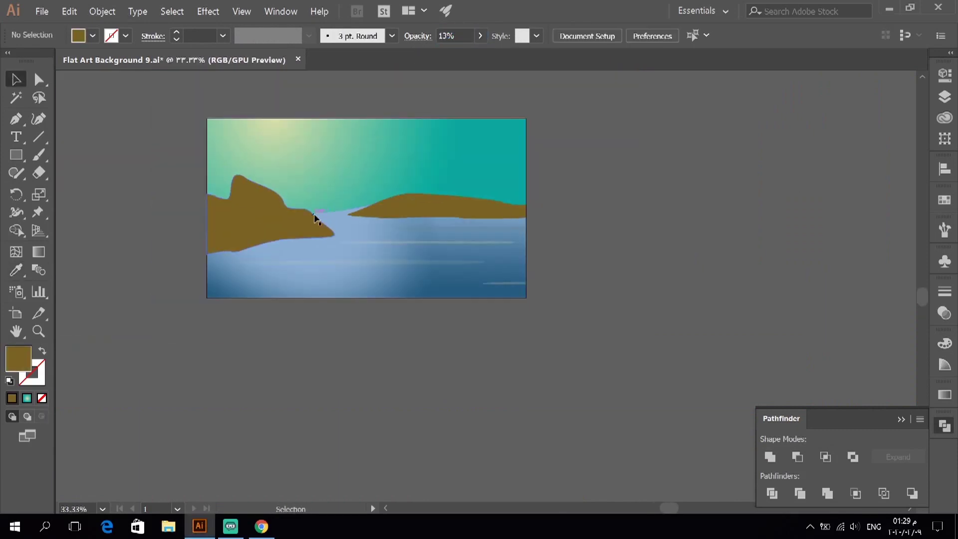
{"action": "key", "text": "ctrl+plus"}
{"action": "left_click", "coordinate": [350, 280]}
{"action": "key", "text": "a"}
{"action": "left_click", "coordinate": [587, 260]}
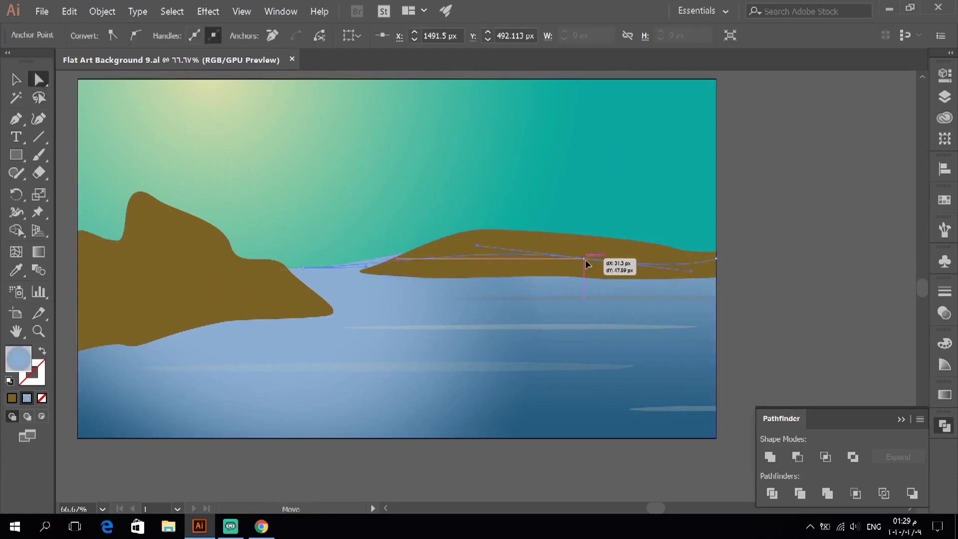
{"action": "left_click_drag", "start_coordinate": [300, 278], "coordinate": [284, 285]}
- Select the lower and upper water shapes, then review the whole artwork
{"action": "left_click", "coordinate": [764, 235]}
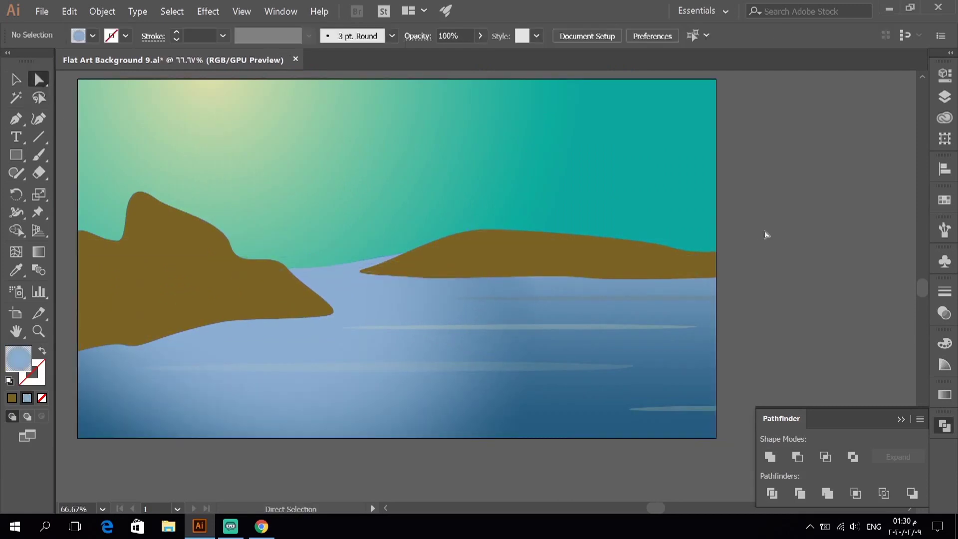
{"action": "left_click", "coordinate": [702, 373]}
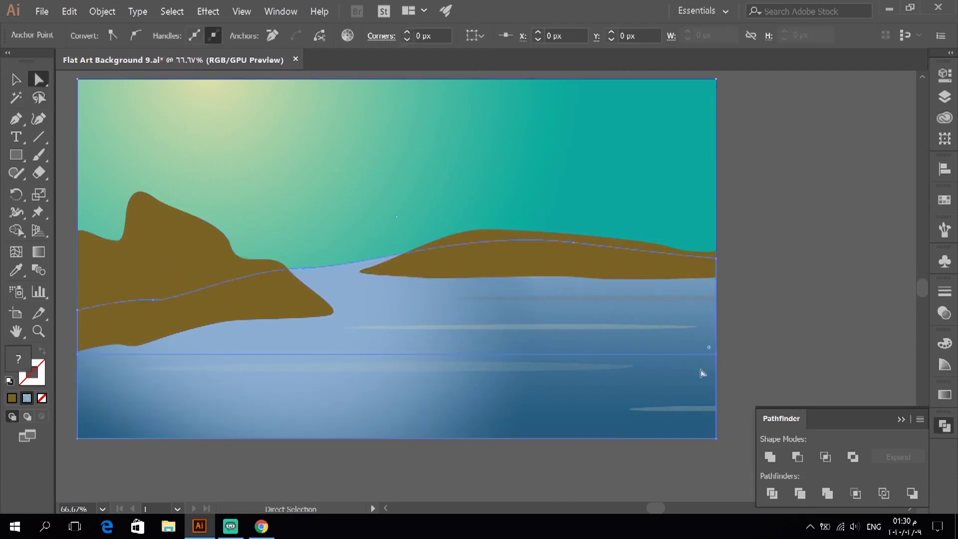
{"action": "left_click", "coordinate": [480, 279]}
{"action": "key", "text": "ctrl+a"}
{"action": "key", "text": "v"}
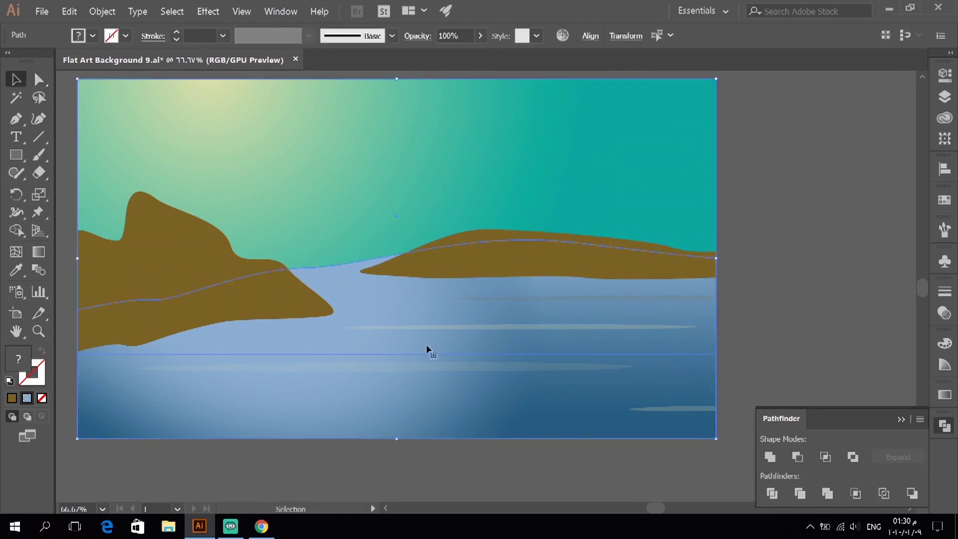
{"action": "key", "text": "ctrl+shift+a"}
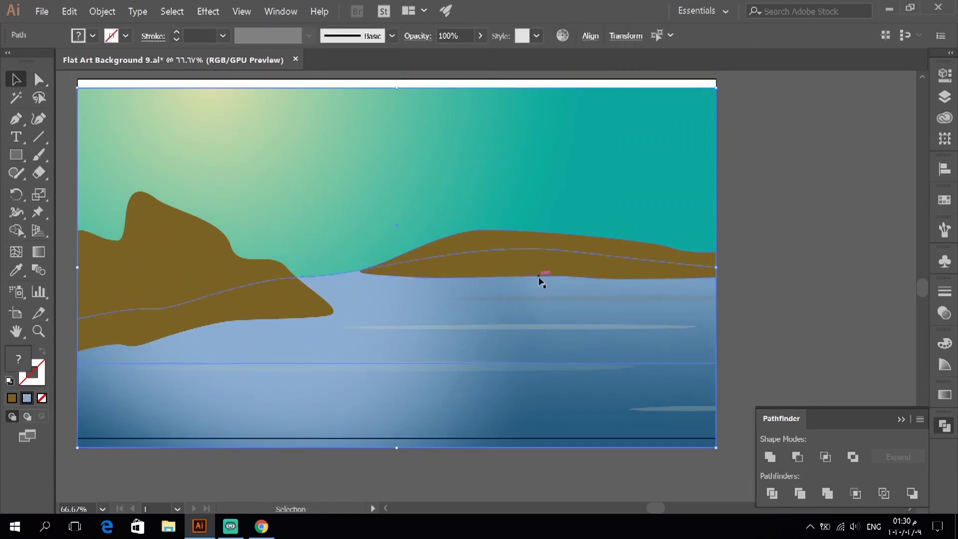
{"action": "scroll", "coordinate": [306, 300], "scroll_direction": "down", "scroll_amount": 2}
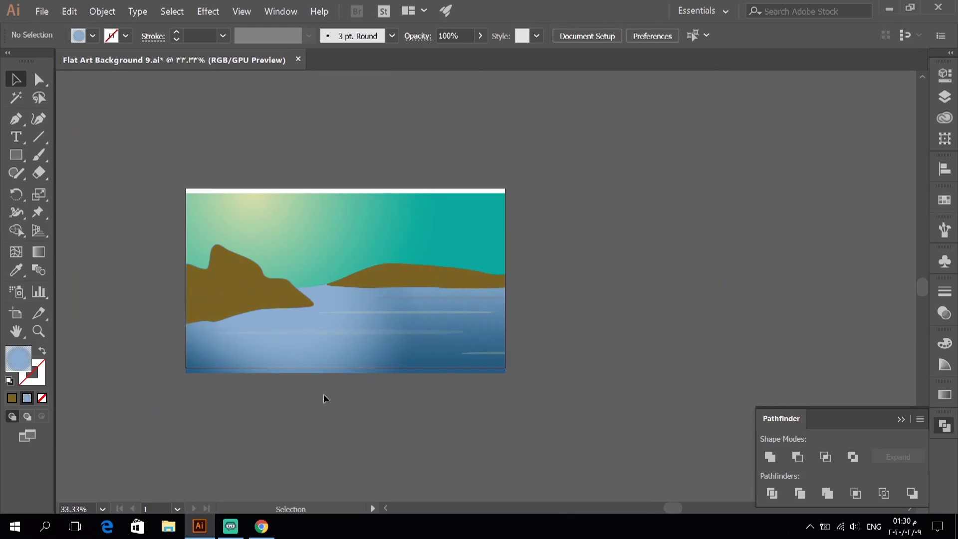
{"action": "scroll", "coordinate": [112, 342], "scroll_direction": "up", "scroll_amount": 3}
{"action": "scroll", "coordinate": [744, 375], "scroll_direction": "right", "scroll_amount": 5}
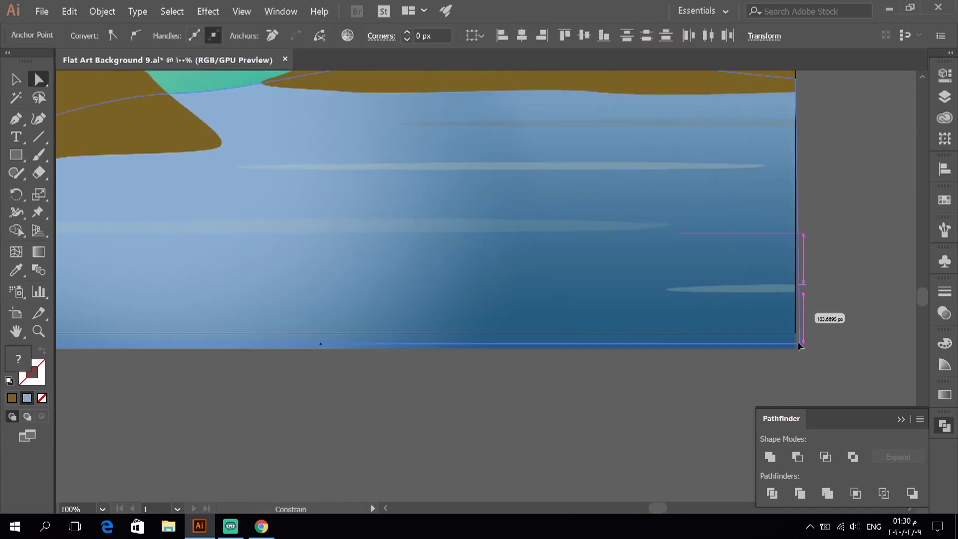
{"action": "key", "text": "v"}
{"action": "scroll", "coordinate": [349, 429], "scroll_direction": "down", "scroll_amount": 3}
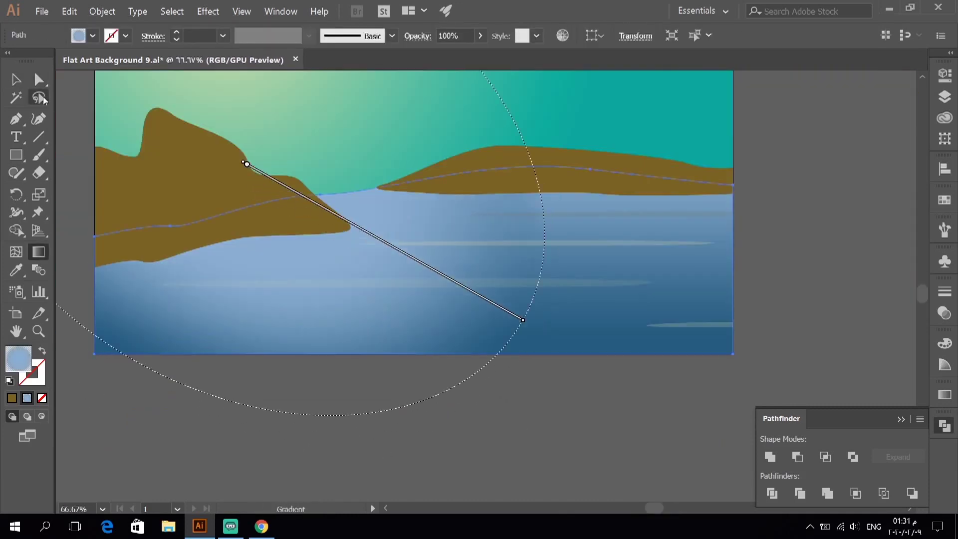
- Test the sky's opacity and restore it to 100%
{"action": "scroll", "coordinate": [309, 235], "scroll_direction": "up", "scroll_amount": 2}
{"action": "left_click", "coordinate": [480, 35]}
{"action": "mouse_move", "coordinate": [478, 54]}
{"action": "left_mouse_down"}
{"action": "mouse_move", "coordinate": [460, 55]}
{"action": "mouse_move", "coordinate": [520, 65]}
{"action": "left_mouse_up"}
{"action": "scroll", "coordinate": [663, 270], "scroll_direction": "down", "scroll_amount": 2}
{"action": "scroll", "coordinate": [405, 257], "scroll_direction": "up", "scroll_amount": 1}
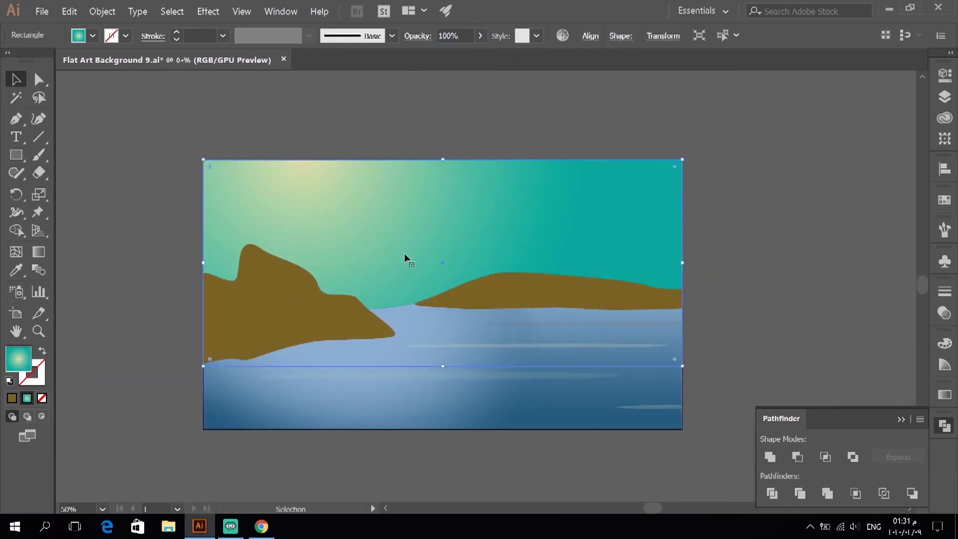
- Set the sky gradient's right colour stop to light blue
{"action": "left_click", "coordinate": [945, 395]}
{"action": "double_click", "coordinate": [901, 449]}
{"action": "left_click", "coordinate": [783, 302]}
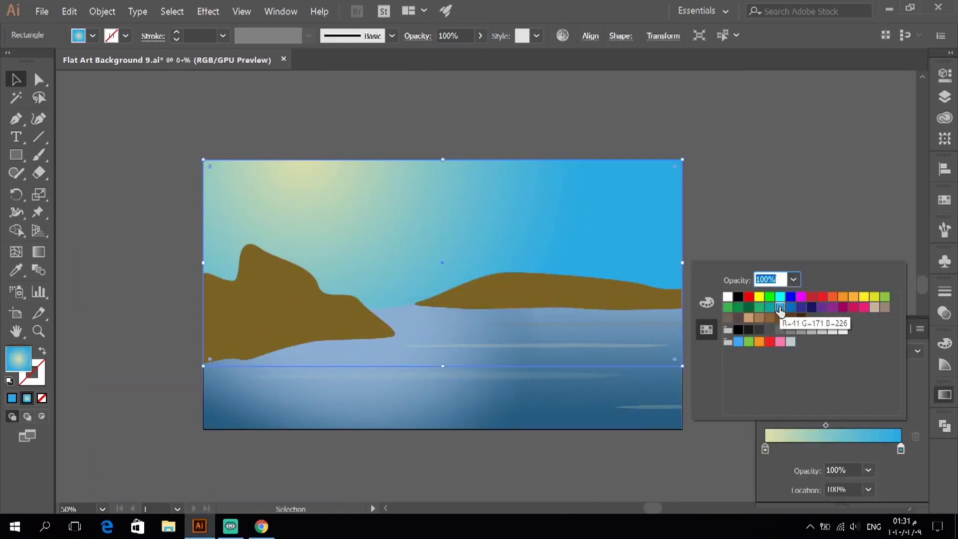
{"action": "left_click", "coordinate": [793, 242]}
{"action": "scroll", "coordinate": [402, 322], "scroll_direction": "up", "scroll_amount": 3}
{"action": "scroll", "coordinate": [374, 315], "scroll_direction": "down", "scroll_amount": 4}
{"action": "left_click", "coordinate": [409, 250], "text": "ctrl"}
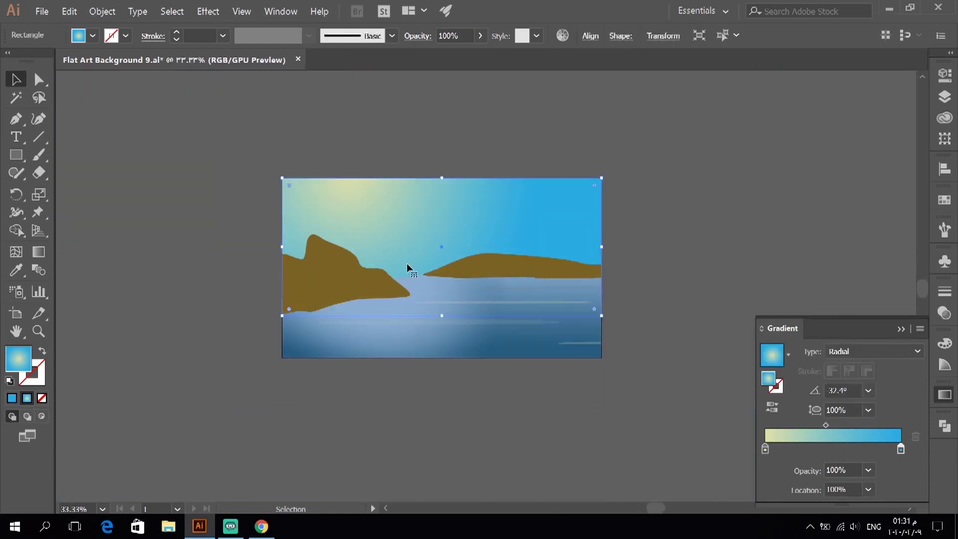
- Make the sky gradient linear, running vertically down the sky and ending above the water
{"action": "left_click", "coordinate": [858, 352]}
{"action": "left_click", "coordinate": [844, 363]}
{"action": "left_click", "coordinate": [38, 252]}
{"action": "left_click_drag", "start_coordinate": [442, 184], "coordinate": [442, 328]}
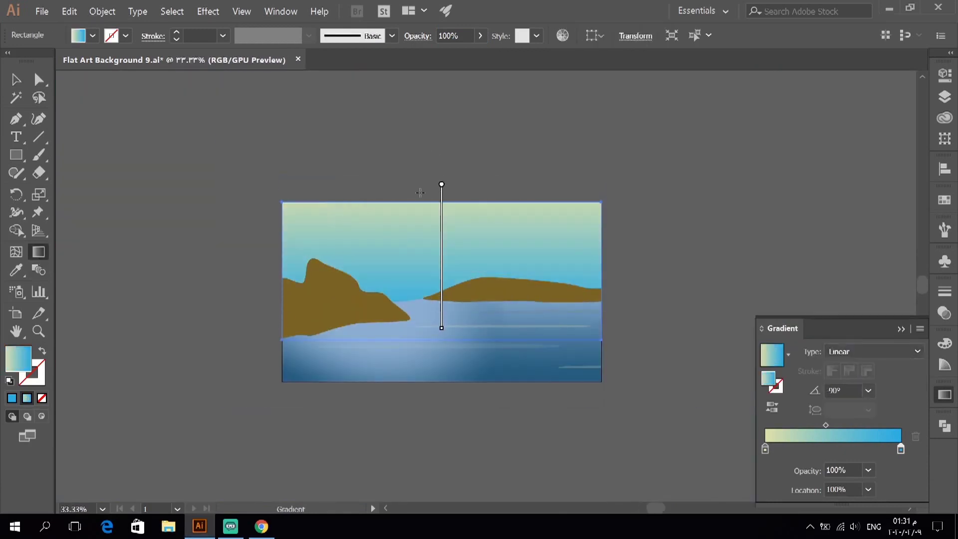
{"action": "left_click_drag", "start_coordinate": [826, 425], "coordinate": [792, 425]}
- Add a dark blue end stop at 88.92%, redraw the gradient, and set opacity to 20%
{"action": "double_click", "coordinate": [901, 449]}
{"action": "left_click", "coordinate": [797, 322]}
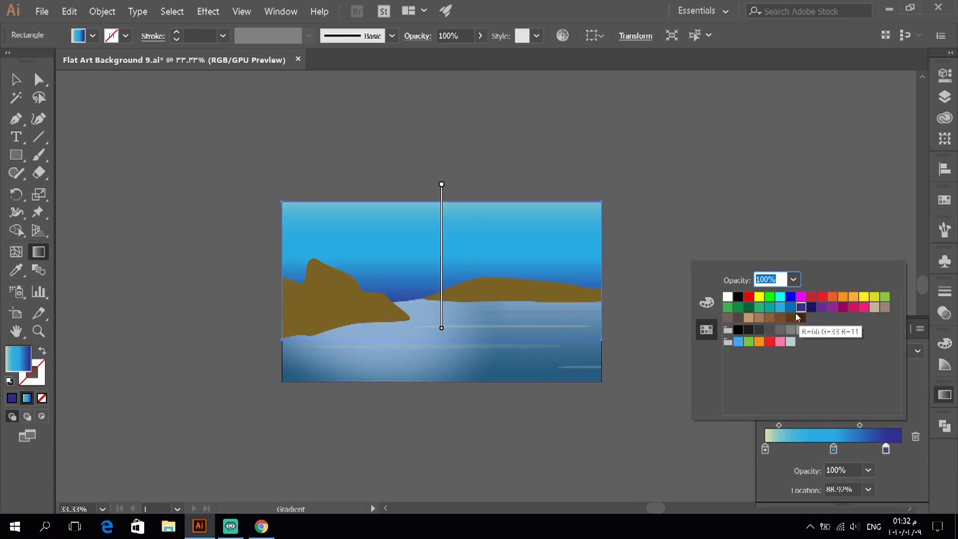
{"action": "left_click", "coordinate": [833, 450]}
{"action": "left_click_drag", "start_coordinate": [901, 449], "coordinate": [886, 450]}
{"action": "left_click_drag", "start_coordinate": [442, 143], "coordinate": [442, 331]}
{"action": "left_click_drag", "start_coordinate": [477, 54], "coordinate": [432, 54]}
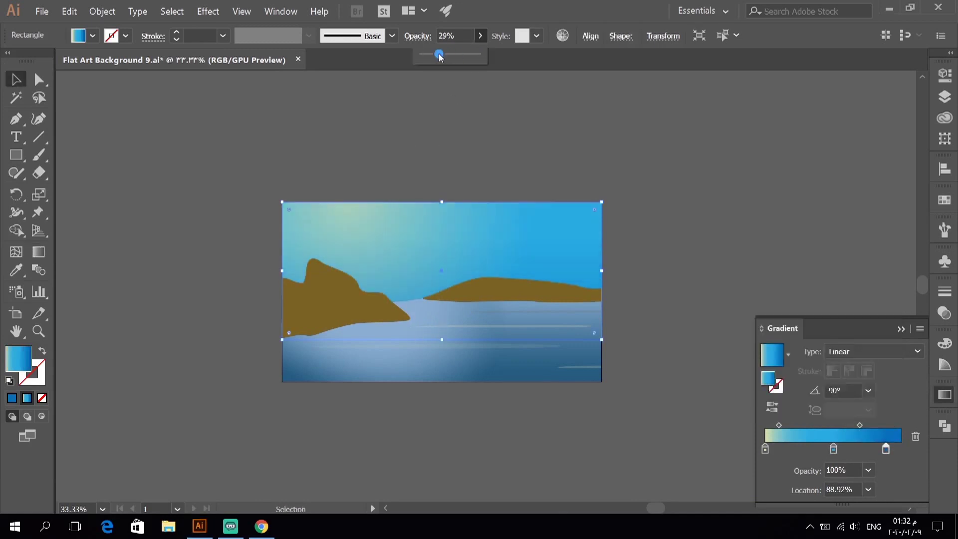
- Deselect the sky and pick the Pen tool
{"action": "left_click", "coordinate": [241, 156]}
{"action": "scroll", "coordinate": [326, 299], "scroll_direction": "up", "scroll_amount": 1}
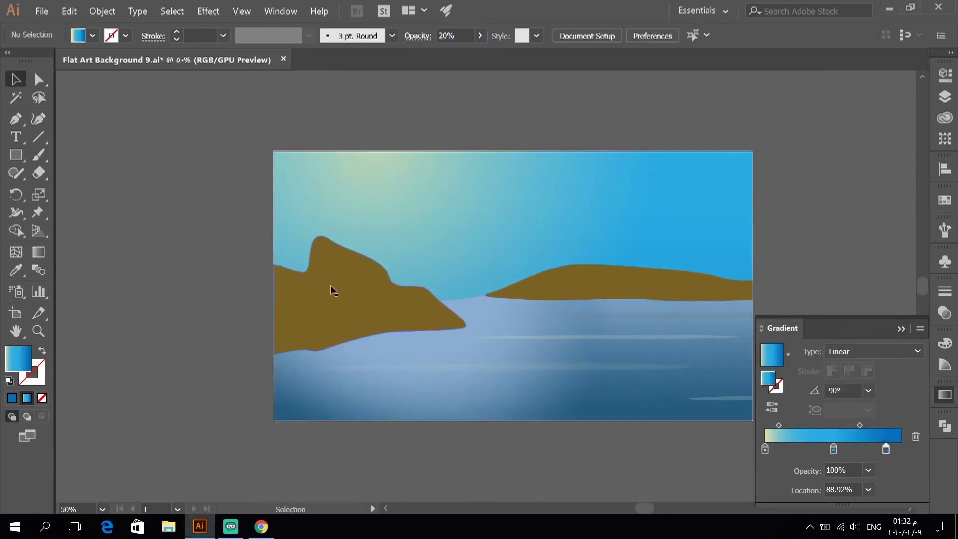
{"action": "left_click", "coordinate": [811, 194]}
{"action": "left_click", "coordinate": [16, 119]}
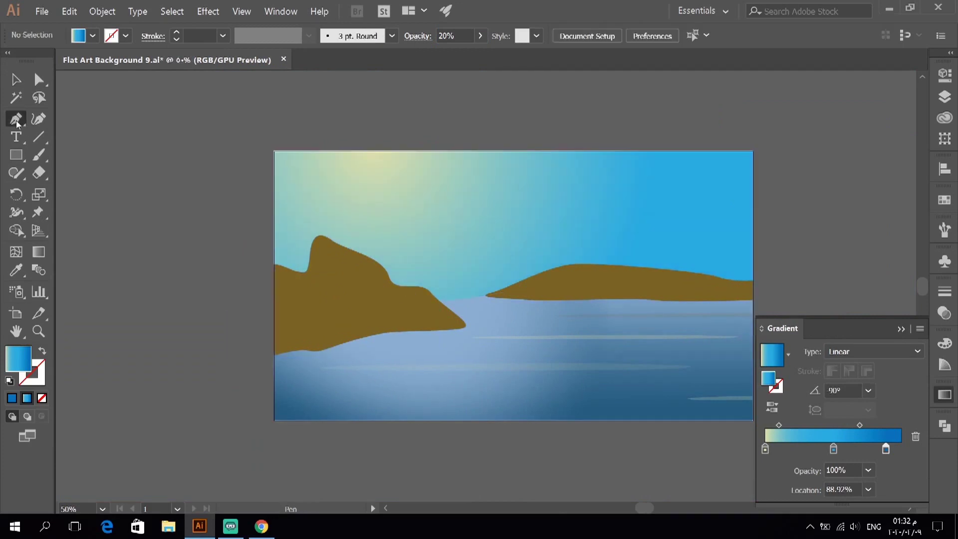
- Draw the mountain outline along the hills, up the right edge and along the ridge
{"action": "left_click", "coordinate": [276, 320]}
{"action": "left_click", "coordinate": [486, 296]}
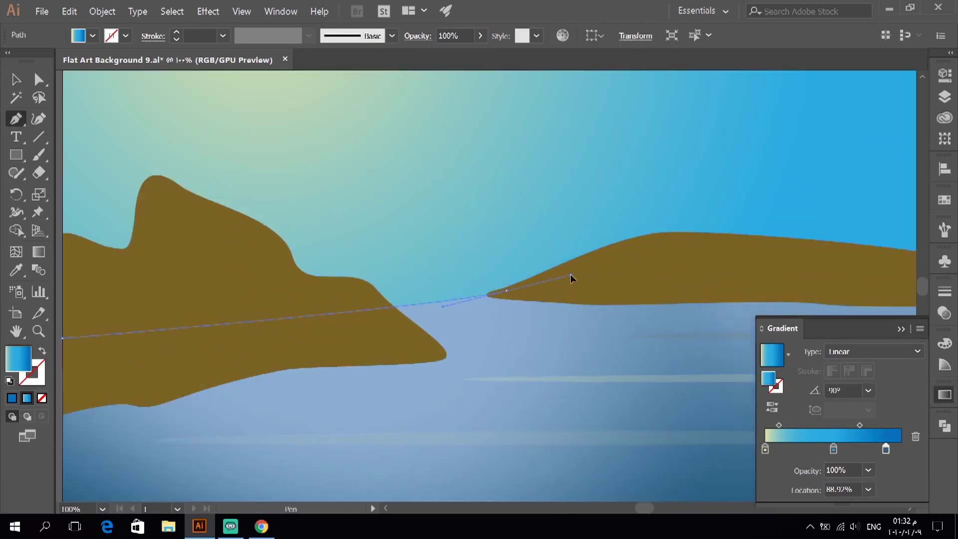
{"action": "left_click_drag", "start_coordinate": [503, 309], "coordinate": [563, 315]}
{"action": "left_click", "coordinate": [586, 321]}
{"action": "left_click", "coordinate": [586, 272]}
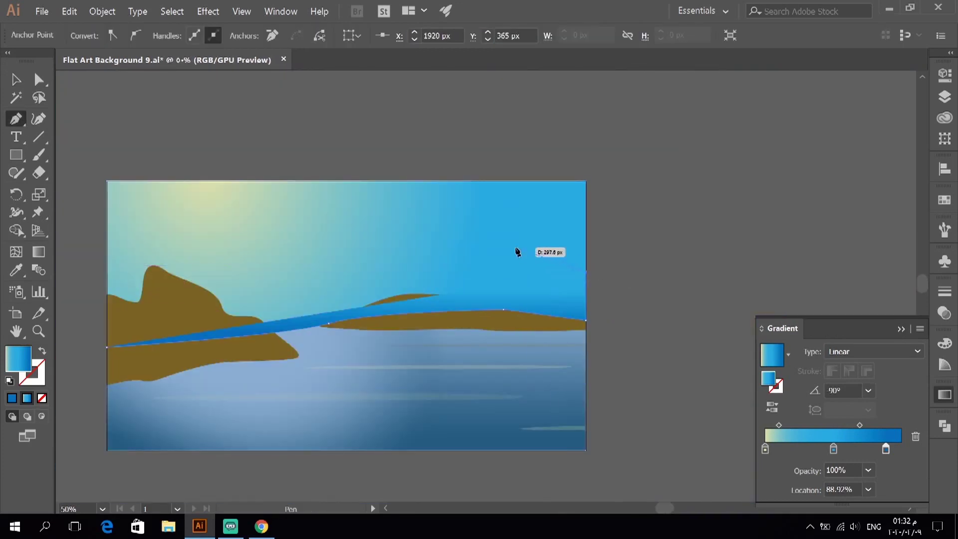
{"action": "left_click", "coordinate": [537, 248]}
{"action": "left_click", "coordinate": [487, 231]}
{"action": "left_click", "coordinate": [452, 207]}
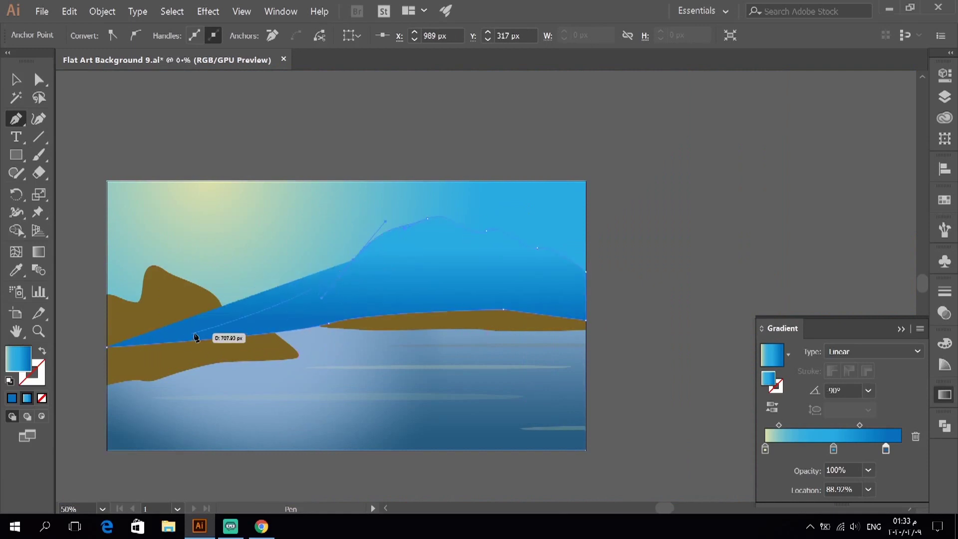
- Finish the mountain ridge with a smooth valley and close the path at its start
{"action": "left_click", "coordinate": [306, 296]}
{"action": "key", "text": "ctrl+plus"}
{"action": "key", "text": "ctrl+plus"}
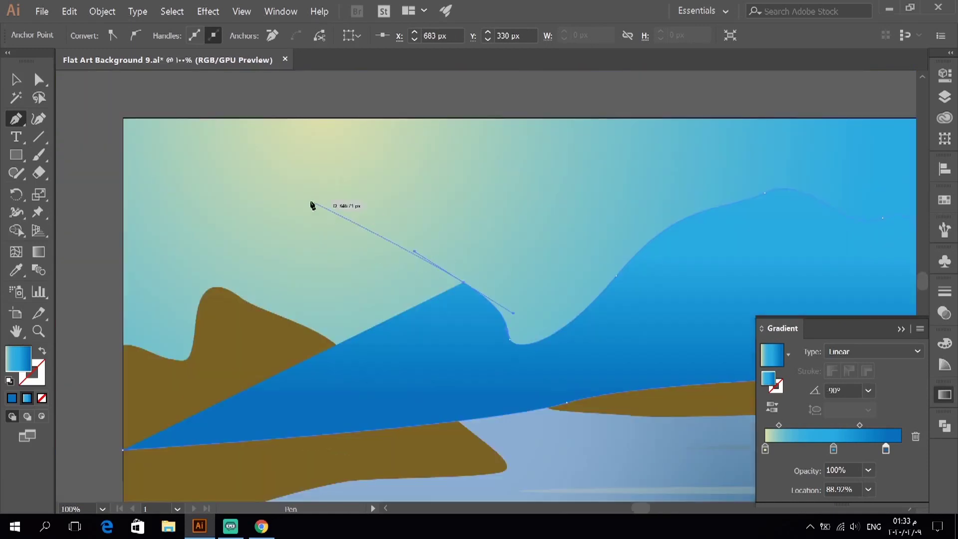
{"action": "left_click", "coordinate": [303, 200]}
{"action": "left_click", "coordinate": [250, 255]}
{"action": "left_click_drag", "start_coordinate": [141, 300], "coordinate": [128, 316]}
{"action": "left_click", "coordinate": [124, 326]}
- Fill the mountain with sampled brown, darken it to 5B4E31, and deselect
{"action": "key", "text": "ctrl+minus"}
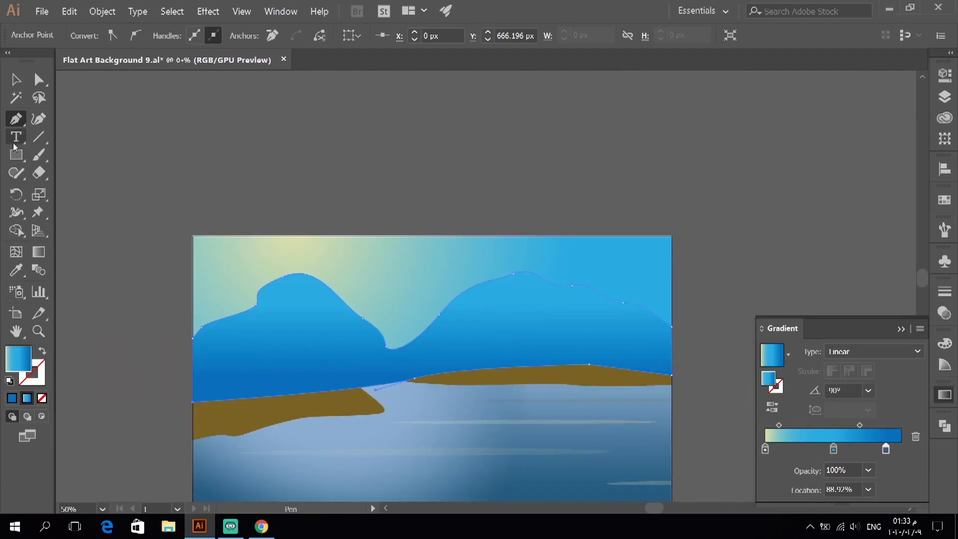
{"action": "key", "text": "i"}
{"action": "left_click", "coordinate": [215, 415]}
{"action": "double_click", "coordinate": [18, 359]}
{"action": "key", "text": "Return"}
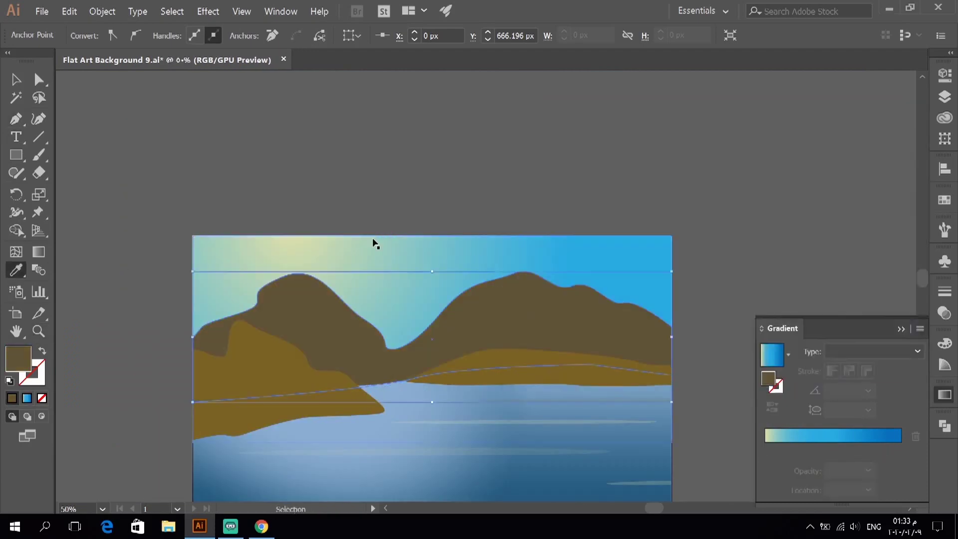
{"action": "key", "text": "v"}
{"action": "left_click", "coordinate": [186, 230]}
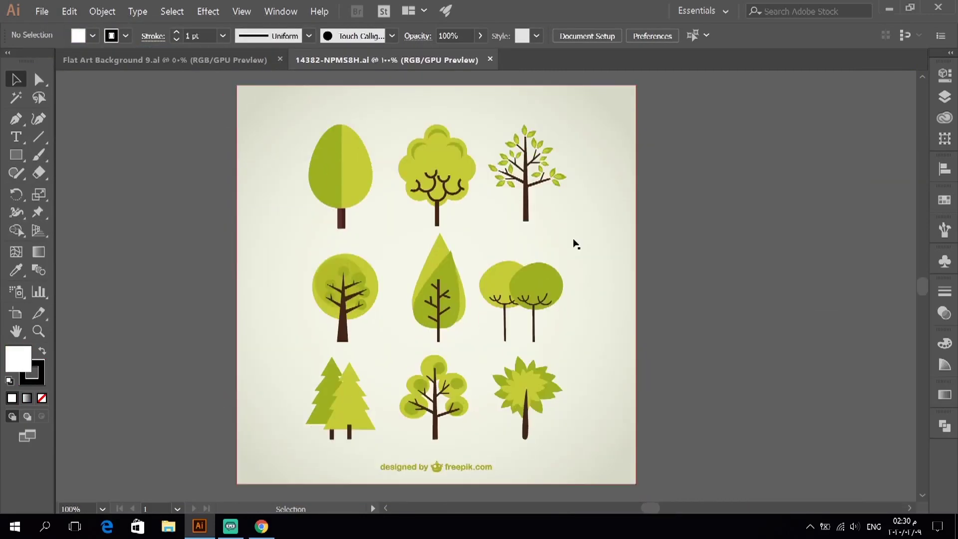
- Copy the tree set and place a leaf-shaped tree on the right hill
{"action": "right_click", "coordinate": [339, 181]}
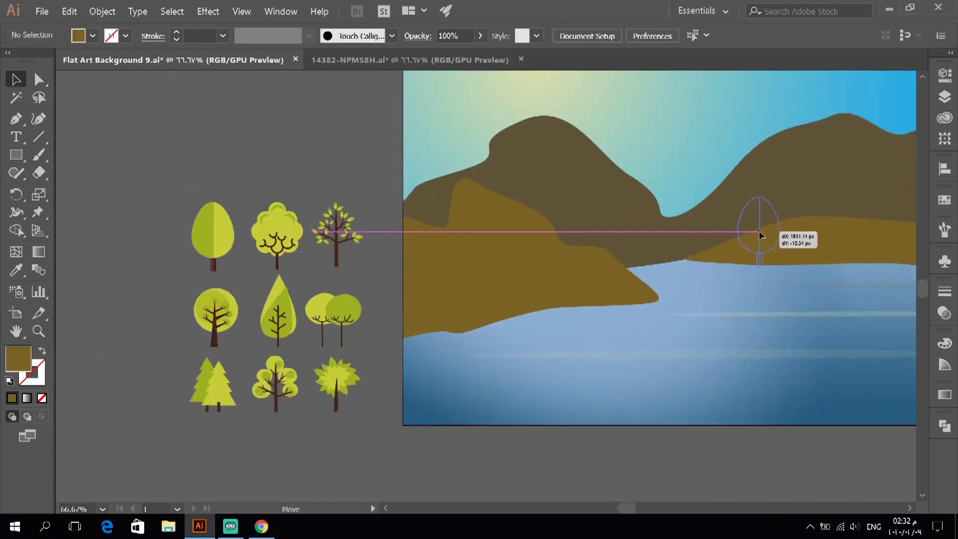
{"action": "left_click_drag", "start_coordinate": [759, 230], "coordinate": [759, 230]}
{"action": "scroll", "coordinate": [759, 231], "scroll_direction": "up", "scroll_amount": 3}
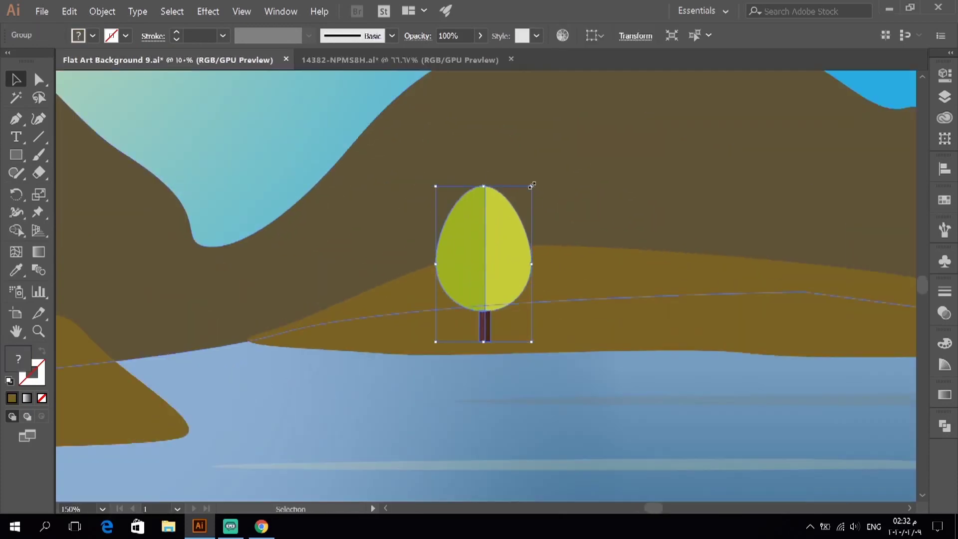
{"action": "scroll", "coordinate": [540, 291], "scroll_direction": "down", "scroll_amount": 4}
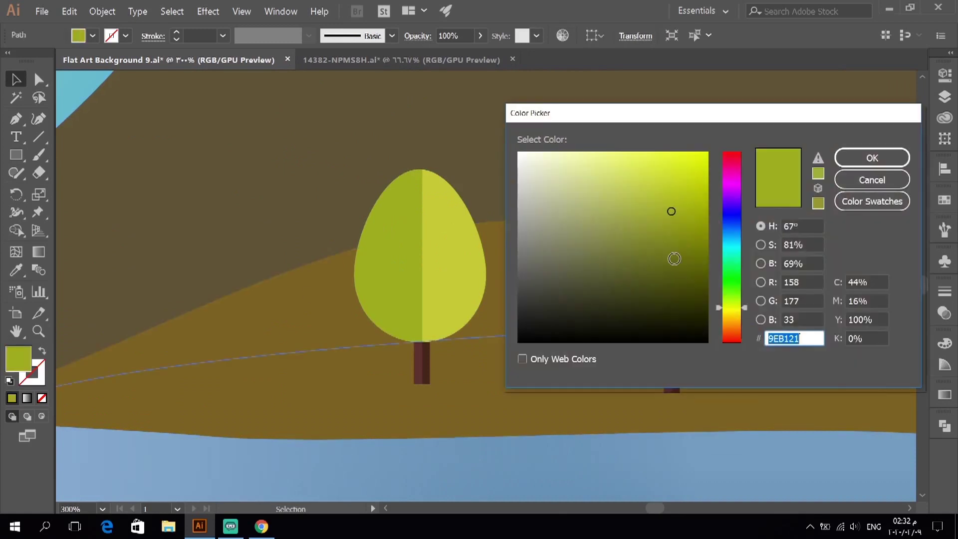
- Group a tree's crown and trunk and place tree copies along the right hill
{"action": "right_click", "coordinate": [687, 349]}
{"action": "left_click", "coordinate": [680, 362]}
{"action": "scroll", "coordinate": [642, 262], "scroll_direction": "down", "scroll_amount": 5}
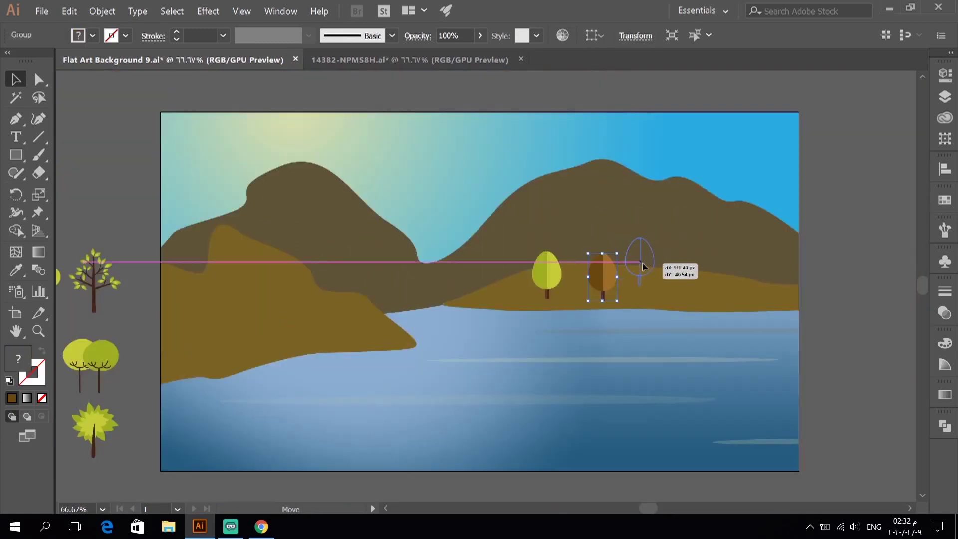
{"action": "left_click_drag", "start_coordinate": [642, 262], "coordinate": [427, 265]}
{"action": "scroll", "coordinate": [469, 314], "scroll_direction": "up", "scroll_amount": 3}
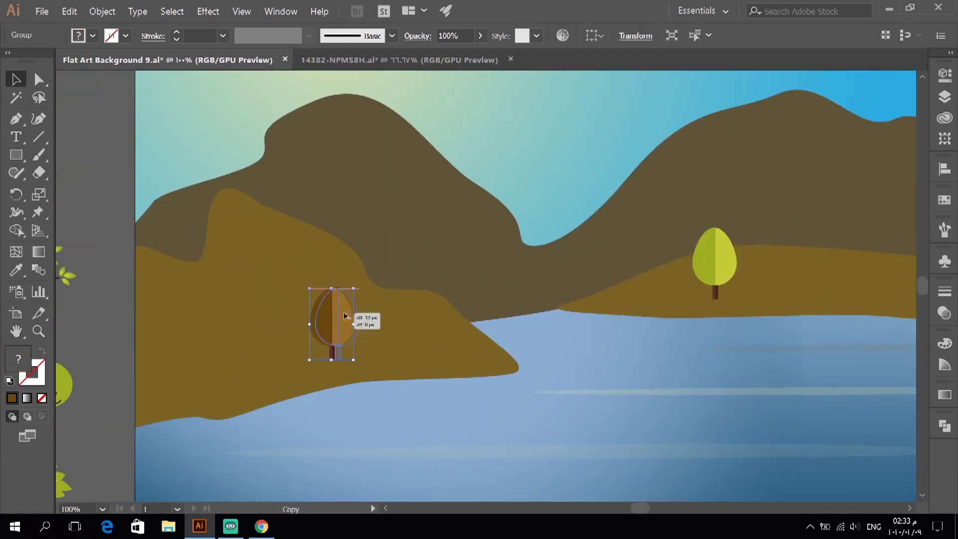
{"action": "left_click_drag", "start_coordinate": [344, 316], "coordinate": [294, 311]}
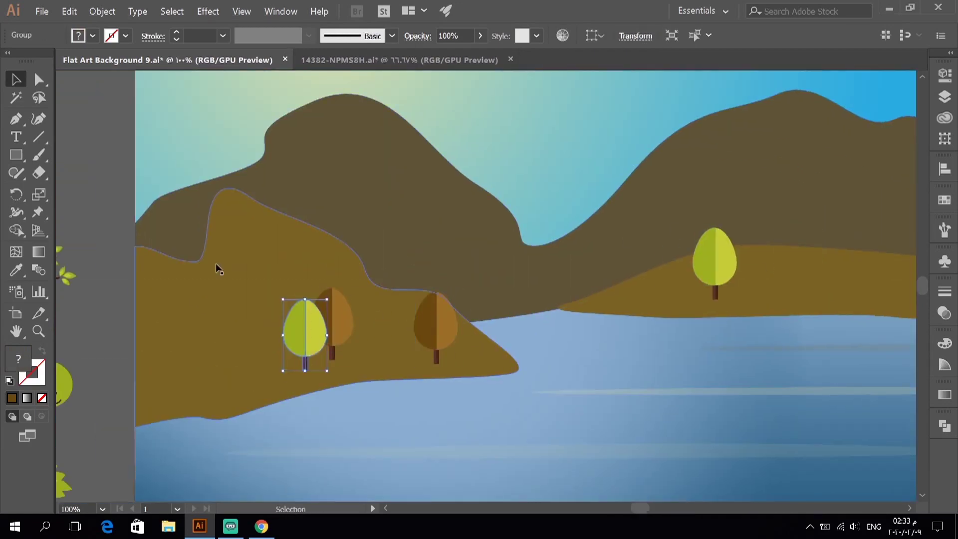
{"action": "key", "text": "ctrl+minus"}
{"action": "mouse_move", "coordinate": [218, 250]}
{"action": "left_mouse_down"}
{"action": "mouse_move", "coordinate": [727, 216]}
{"action": "mouse_move", "coordinate": [740, 204]}
{"action": "left_mouse_up"}
{"action": "key", "text": "ctrl+plus"}
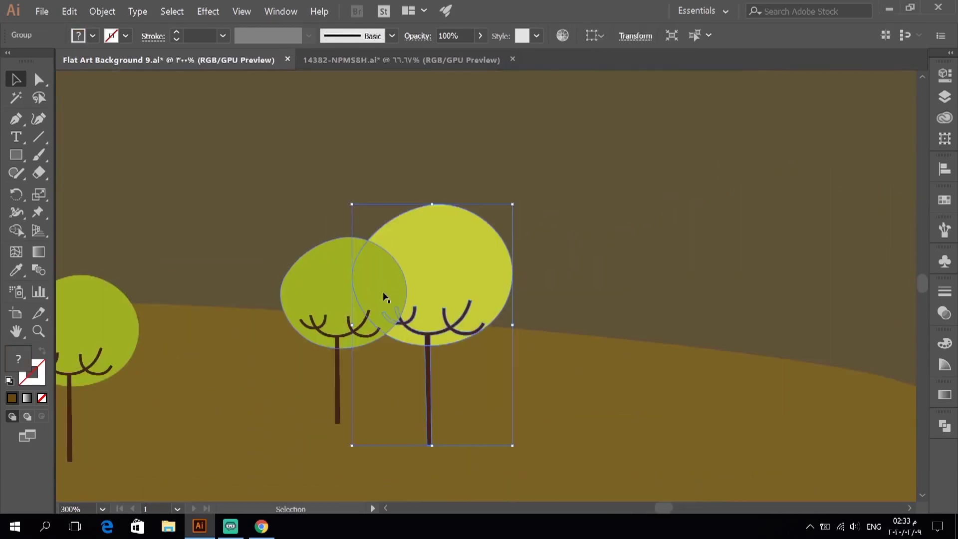
- Ungroup a tree and recolour its crown orange
{"action": "right_click", "coordinate": [151, 352]}
{"action": "key", "text": "ctrl+plus"}
{"action": "key", "text": "ctrl+plus"}
{"action": "double_click", "coordinate": [18, 358]}
{"action": "left_click", "coordinate": [685, 196]}
{"action": "left_click", "coordinate": [870, 156]}
- Recolour the yellow round crown to dark red
{"action": "left_click", "coordinate": [546, 278]}
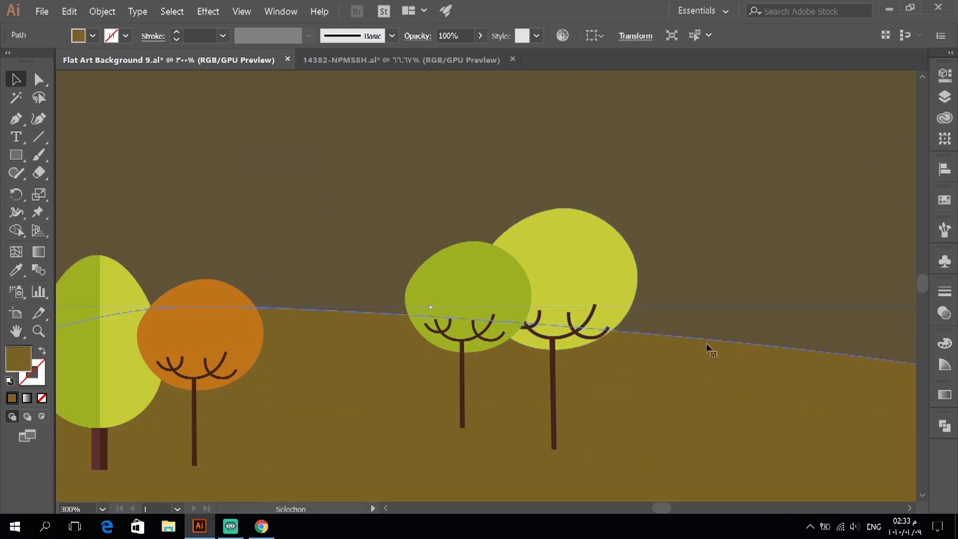
{"action": "double_click", "coordinate": [18, 358]}
{"action": "left_click", "coordinate": [732, 334]}
{"action": "left_click", "coordinate": [686, 189]}
{"action": "left_click", "coordinate": [871, 158]}
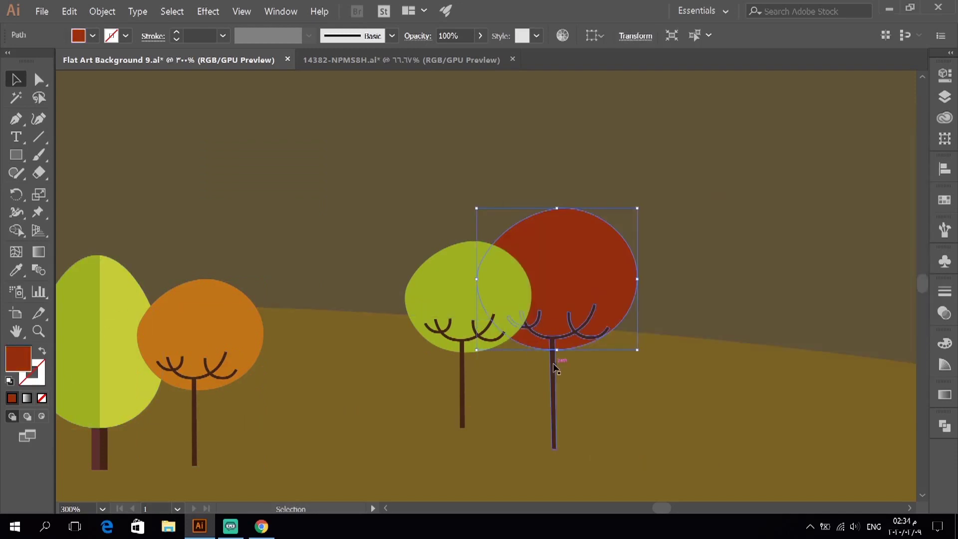
- Place a tree copy on the left hill, and enlarge and position the red trees
{"action": "key", "text": "ctrl+minus"}
{"action": "key", "text": "ctrl+minus"}
{"action": "key", "text": "ctrl+minus"}
{"action": "scroll", "coordinate": [515, 297], "scroll_direction": "up", "scroll_amount": 3}
{"action": "left_click_drag", "start_coordinate": [516, 297], "coordinate": [554, 324]}
{"action": "scroll", "coordinate": [548, 332], "scroll_direction": "up", "scroll_amount": 2}
{"action": "left_click_drag", "start_coordinate": [583, 396], "coordinate": [548, 389]}
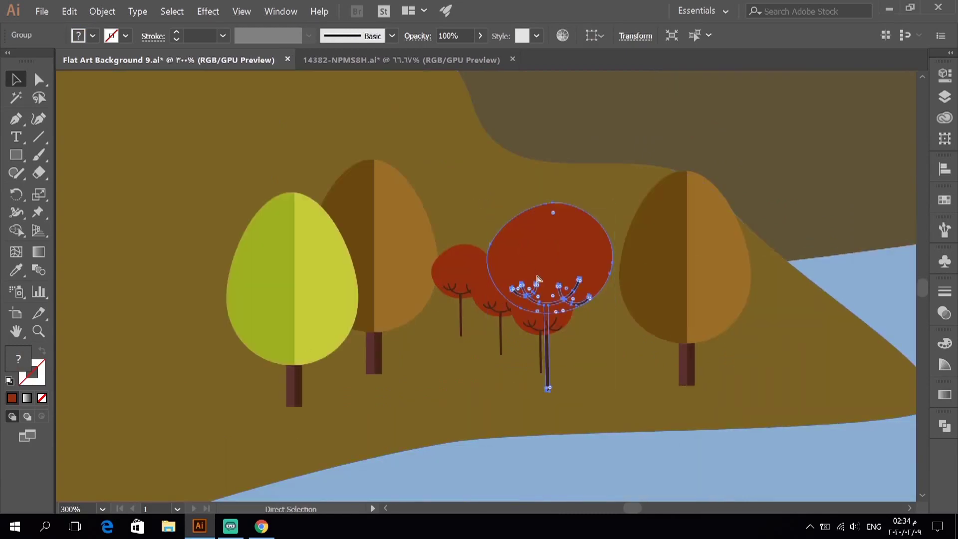
{"action": "left_click_drag", "start_coordinate": [543, 279], "coordinate": [609, 245]}
{"action": "left_click_drag", "start_coordinate": [292, 268], "coordinate": [336, 356]}
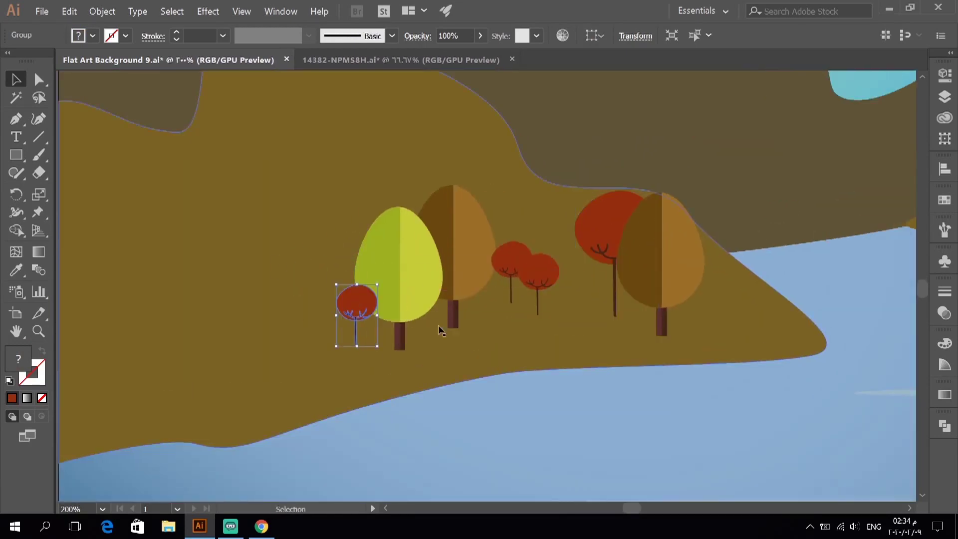
- Drop another tree copy onto the left hill and save the document
{"action": "key", "text": "ctrl+minus"}
{"action": "key", "text": "ctrl+minus"}
{"action": "scroll", "coordinate": [327, 342], "scroll_direction": "up", "scroll_amount": 3}
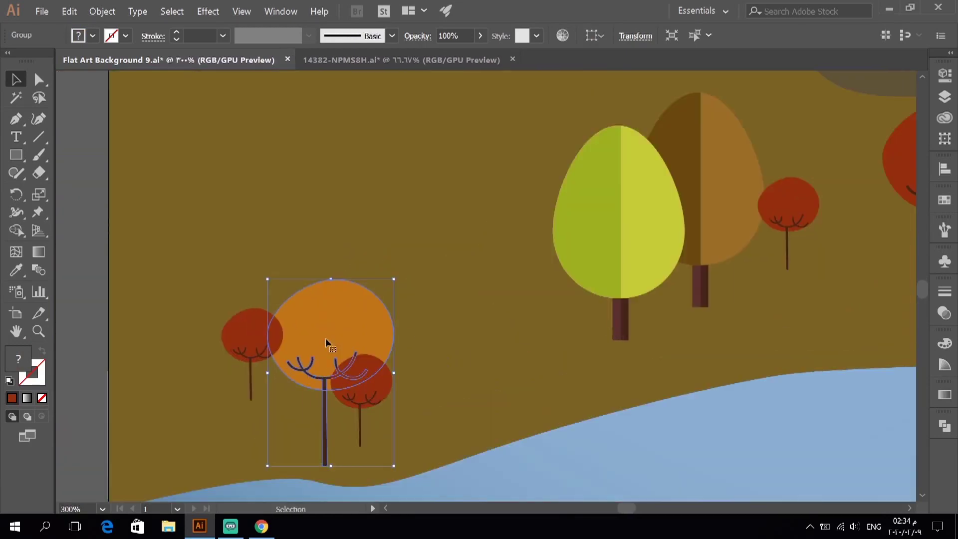
{"action": "scroll", "coordinate": [484, 331], "scroll_direction": "down", "scroll_amount": 6}
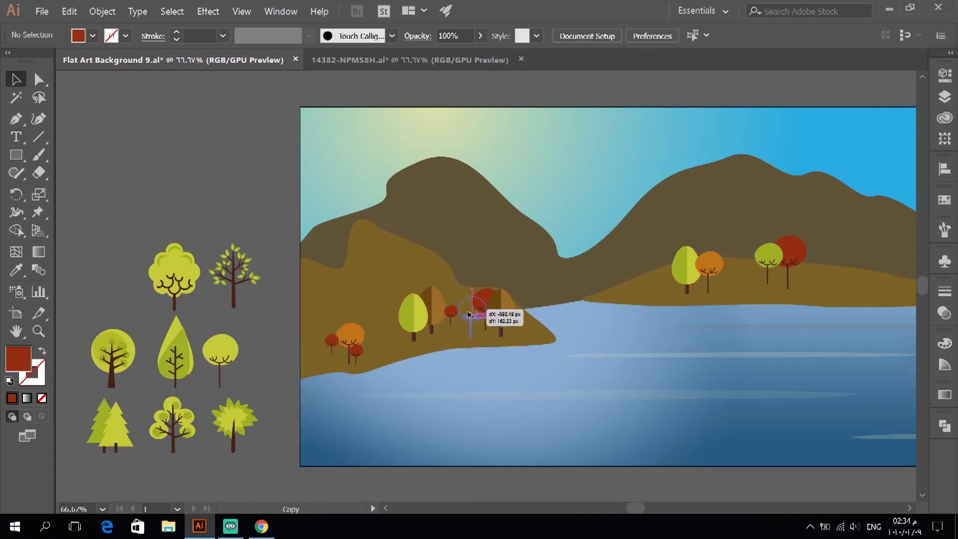
{"action": "left_click_drag", "start_coordinate": [463, 314], "coordinate": [474, 322]}
{"action": "scroll", "coordinate": [474, 322], "scroll_direction": "up", "scroll_amount": 3}
{"action": "scroll", "coordinate": [154, 244], "scroll_direction": "down", "scroll_amount": 4}
{"action": "key", "text": "ctrl+s"}
- Bring a cluster tree from the set into view and duplicate it
{"action": "scroll", "coordinate": [210, 325], "scroll_direction": "up", "scroll_amount": 1}
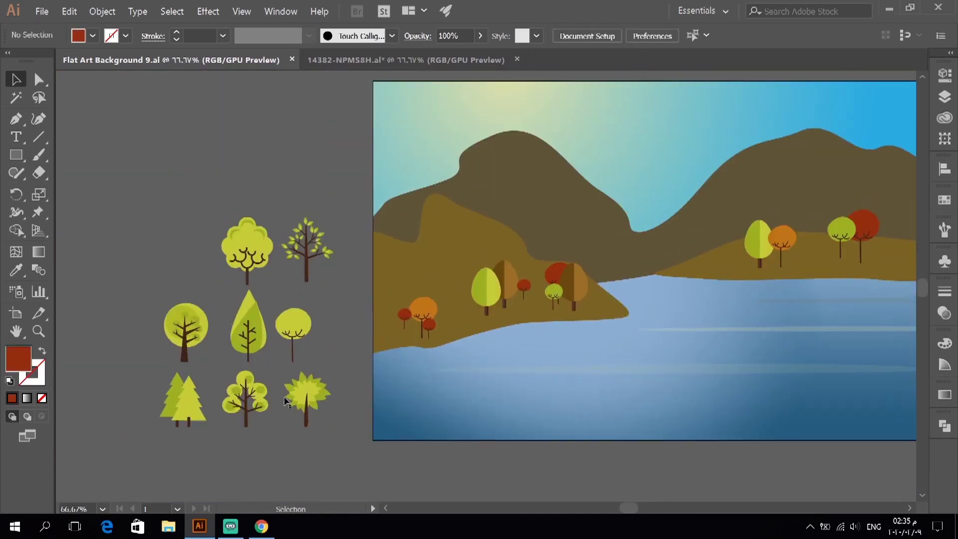
{"action": "left_click_drag", "start_coordinate": [270, 389], "coordinate": [321, 310]}
{"action": "scroll", "coordinate": [692, 317], "scroll_direction": "up", "scroll_amount": 3}
{"action": "left_click_drag", "start_coordinate": [692, 317], "coordinate": [420, 212]}
- Recolour the duplicated cluster tree's inner circles a darker red
{"action": "left_click", "coordinate": [416, 230]}
{"action": "left_click", "coordinate": [444, 283], "text": "shift"}
{"action": "key", "text": "ctrl+1"}
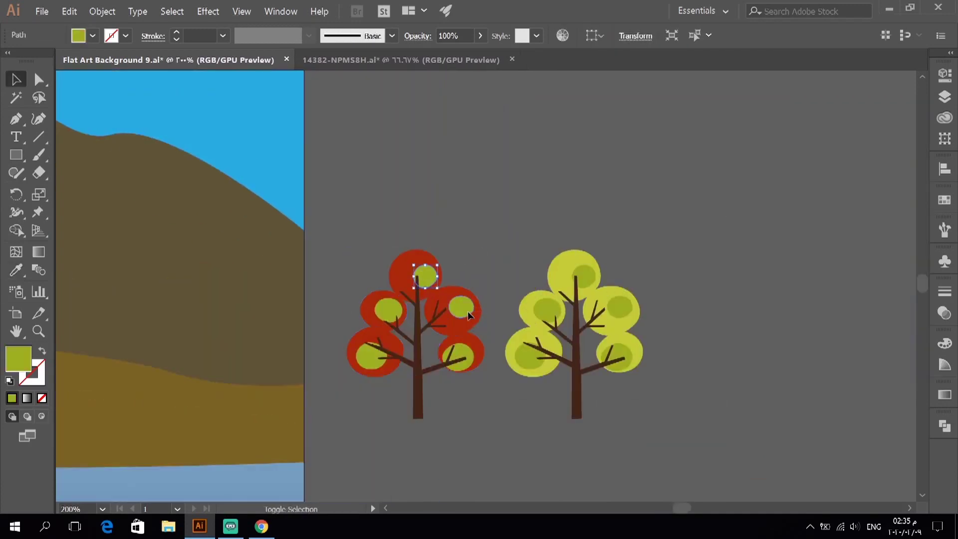
{"action": "double_click", "coordinate": [18, 359]}
{"action": "left_click", "coordinate": [856, 156]}
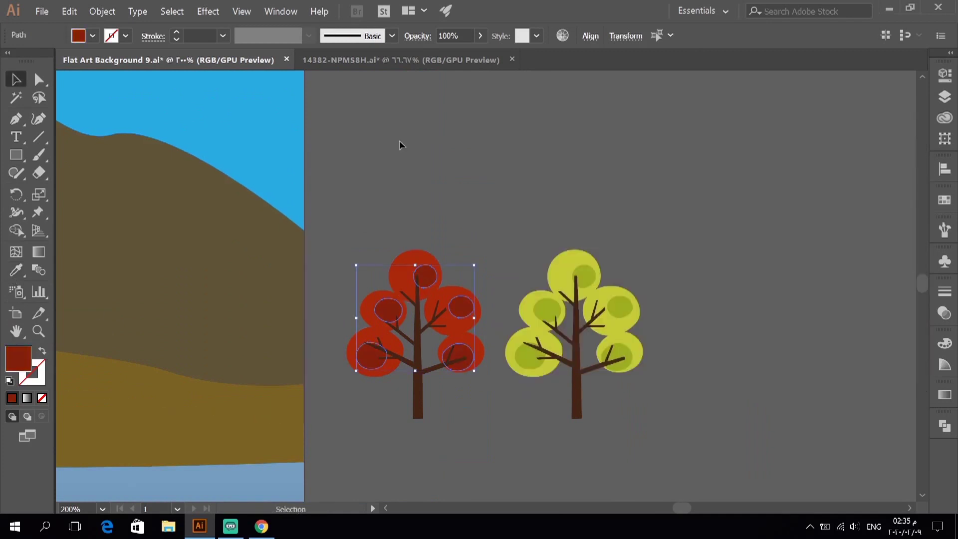
{"action": "key", "text": "ctrl+1"}
- Move and enlarge the red tree on the hill, and add an orange tree beside the yellow one
{"action": "scroll", "coordinate": [369, 210], "scroll_direction": "left", "scroll_amount": 5}
{"action": "left_click_drag", "start_coordinate": [698, 260], "coordinate": [426, 285]}
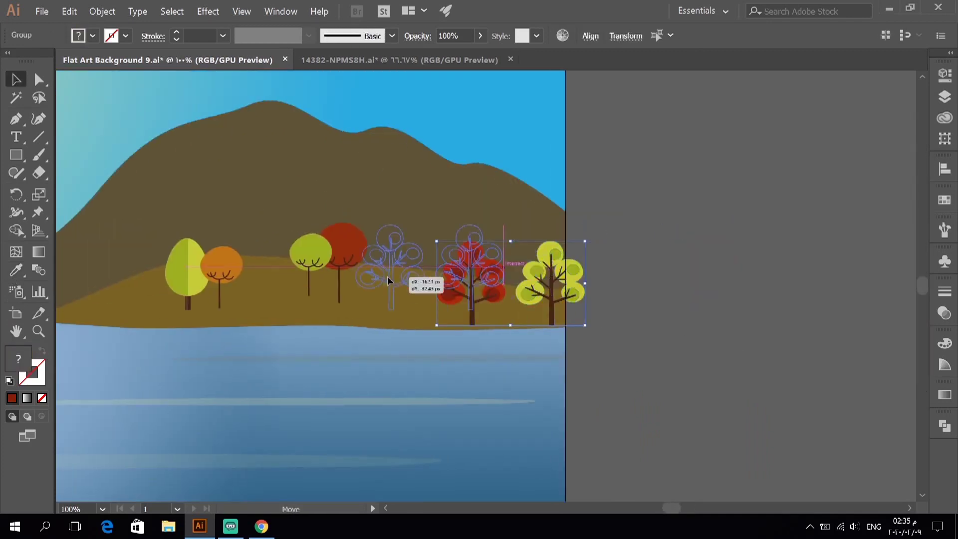
{"action": "left_click_drag", "start_coordinate": [504, 220], "coordinate": [532, 213]}
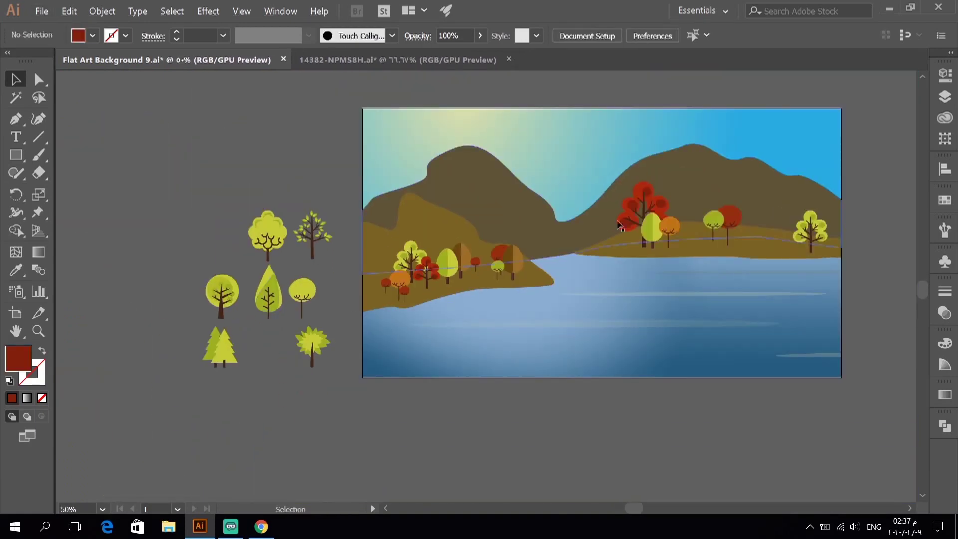
{"action": "left_click_drag", "start_coordinate": [669, 227], "coordinate": [790, 235]}
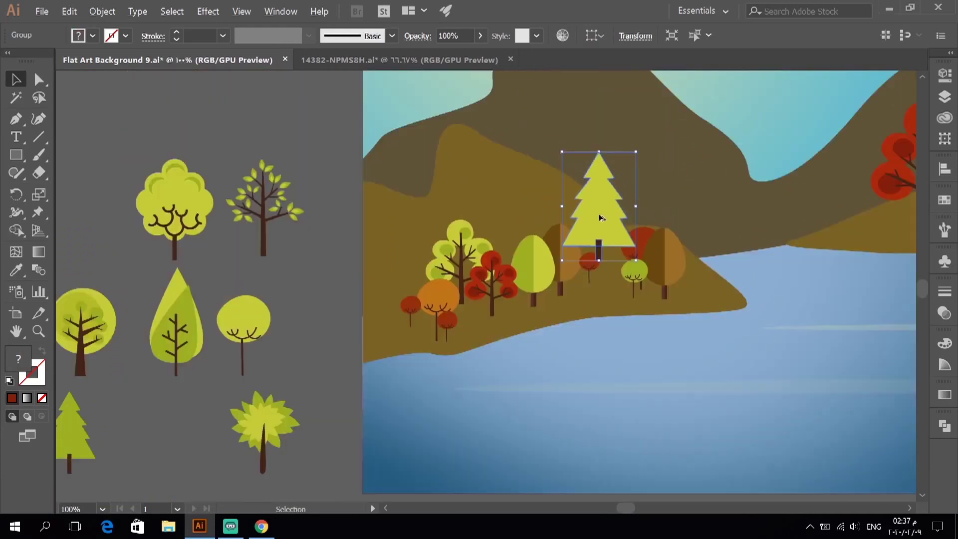
{"action": "left_click", "coordinate": [585, 221], "text": "ctrl"}
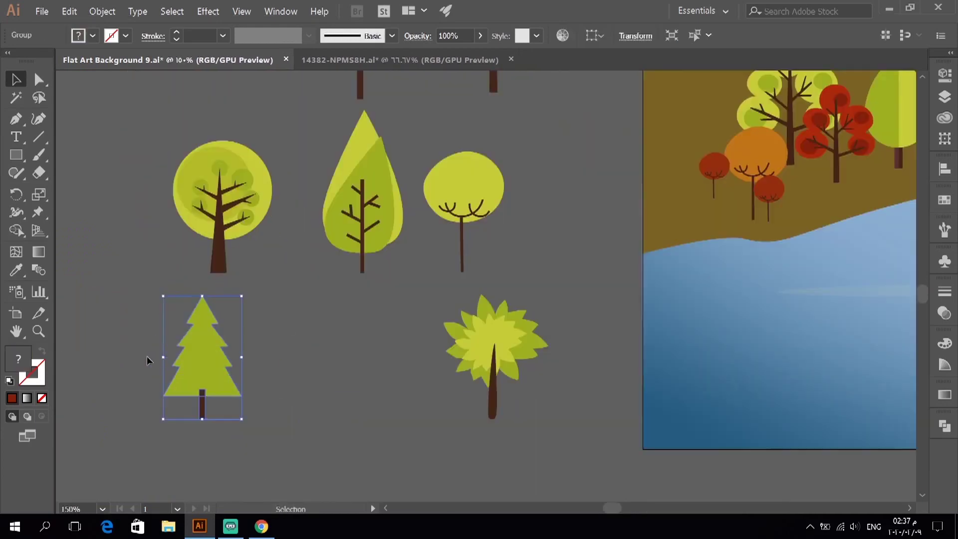
- Set the second pine's fill colour to brown 6B2C11
{"action": "scroll", "coordinate": [165, 366], "scroll_direction": "down", "scroll_amount": 1}
{"action": "double_click", "coordinate": [18, 359]}
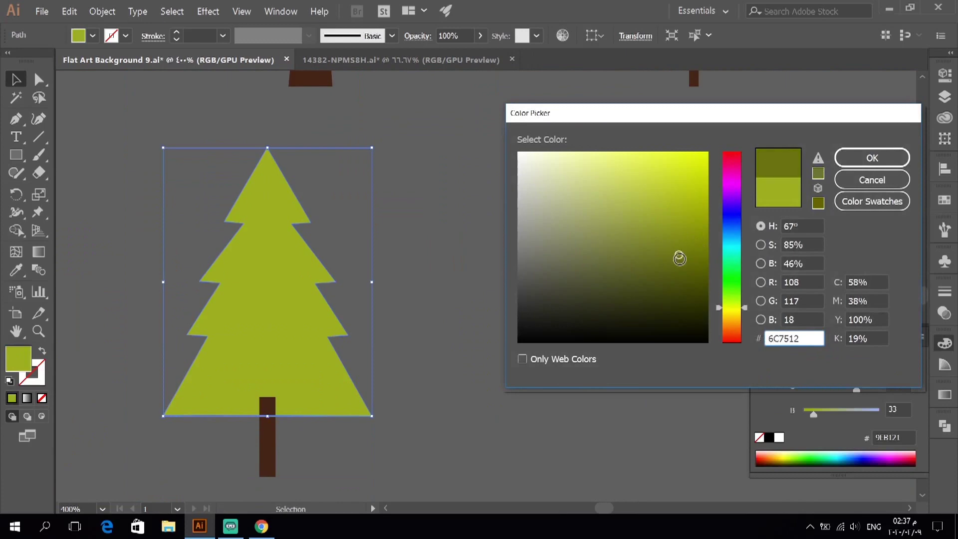
{"action": "type", "text": "6B2C11"}
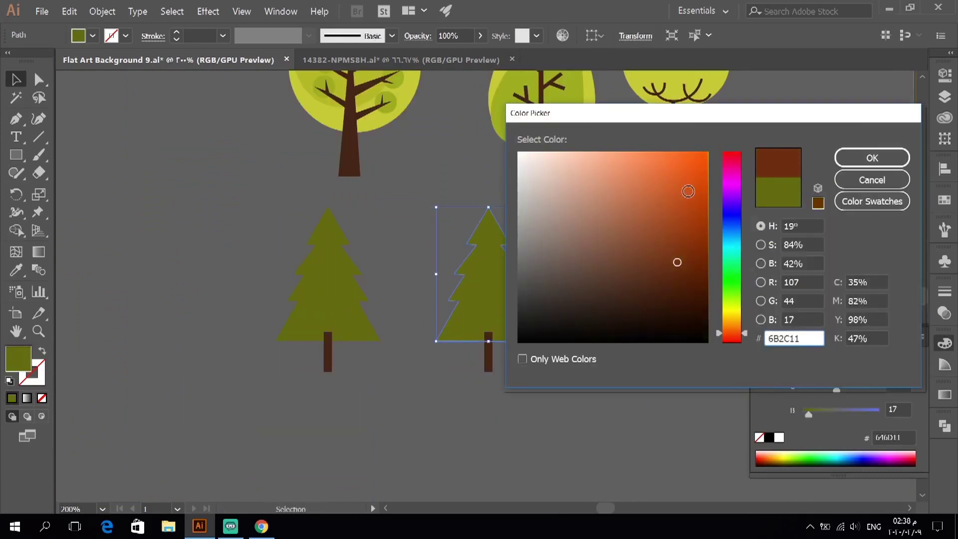
{"action": "key", "text": "Return"}
- Group the olive and brown pines and view them on the hill
{"action": "right_click", "coordinate": [491, 97]}
{"action": "left_click", "coordinate": [327, 280], "text": "shift"}
{"action": "right_click", "coordinate": [333, 300]}
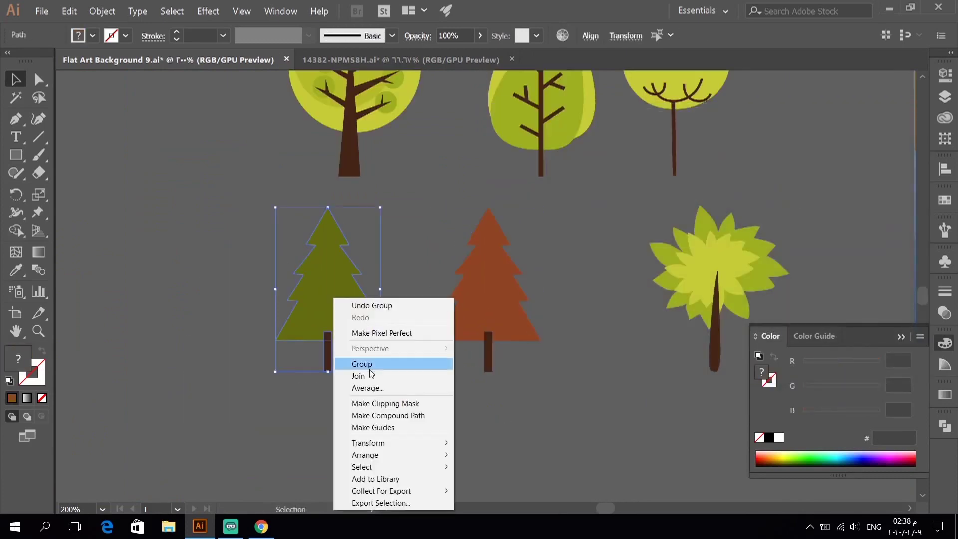
{"action": "left_click", "coordinate": [369, 366]}
{"action": "key", "text": "ctrl+0"}
{"action": "left_click_drag", "start_coordinate": [727, 264], "coordinate": [502, 328]}
{"action": "key", "text": "ctrl+plus"}
{"action": "key", "text": "ctrl+plus"}
{"action": "left_click", "coordinate": [699, 280]}
{"action": "key", "text": "ctrl+minus"}
{"action": "key", "text": "ctrl+minus"}
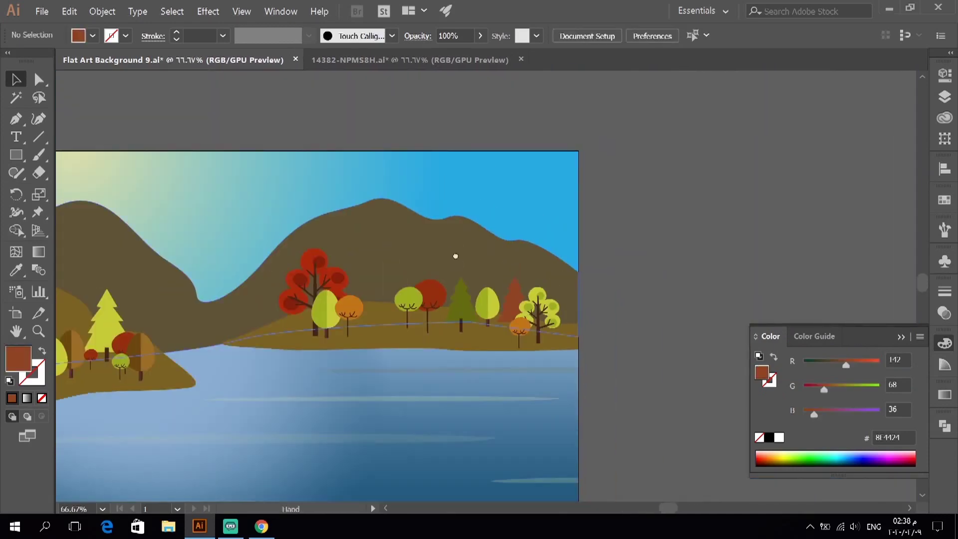
- Reposition the green pine tree and another tree group along the right hill
{"action": "key", "text": "ctrl+plus"}
{"action": "left_click", "coordinate": [494, 305]}
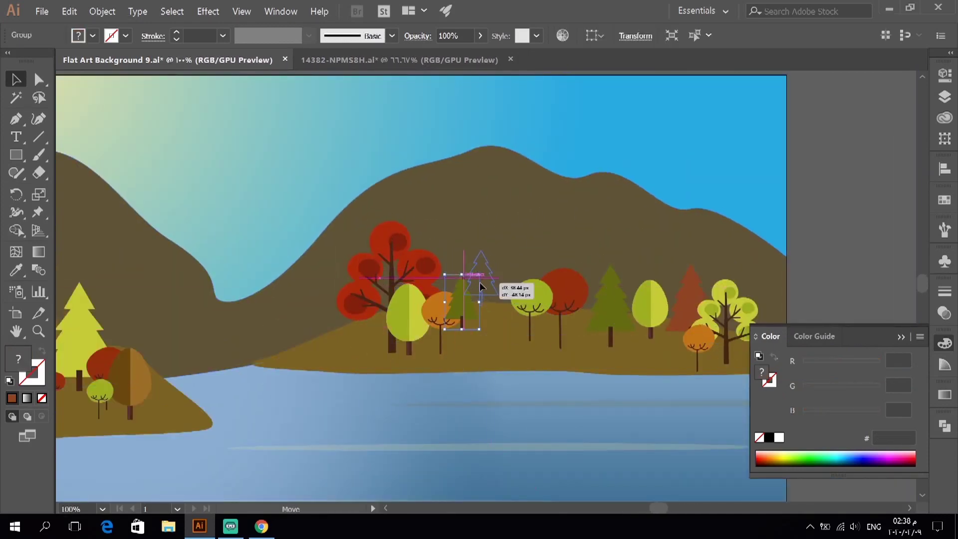
{"action": "left_click_drag", "start_coordinate": [481, 286], "coordinate": [481, 287]}
{"action": "key", "text": "ctrl+plus"}
{"action": "key", "text": "ctrl+plus"}
{"action": "key", "text": "ctrl+plus"}
{"action": "key", "text": "ctrl+minus"}
{"action": "key", "text": "ctrl+minus"}
{"action": "key", "text": "ctrl+minus"}
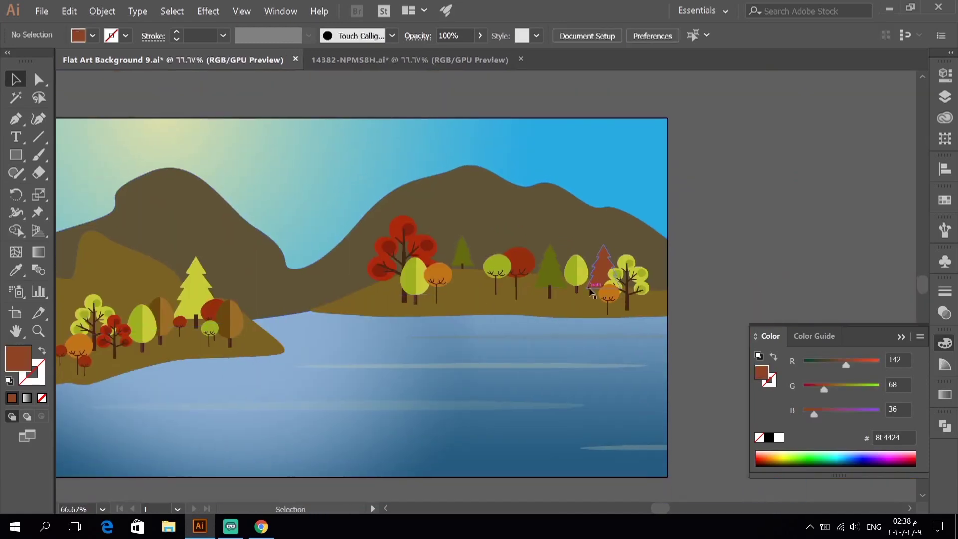
{"action": "key", "text": "ctrl+plus"}
{"action": "key", "text": "ctrl+plus"}
{"action": "mouse_move", "coordinate": [554, 230]}
{"action": "left_mouse_down"}
{"action": "mouse_move", "coordinate": [529, 223]}
{"action": "mouse_move", "coordinate": [557, 251]}
{"action": "left_mouse_up"}
- Place the small red tree among the right hill's trees
{"action": "key", "text": "ctrl+shift+a"}
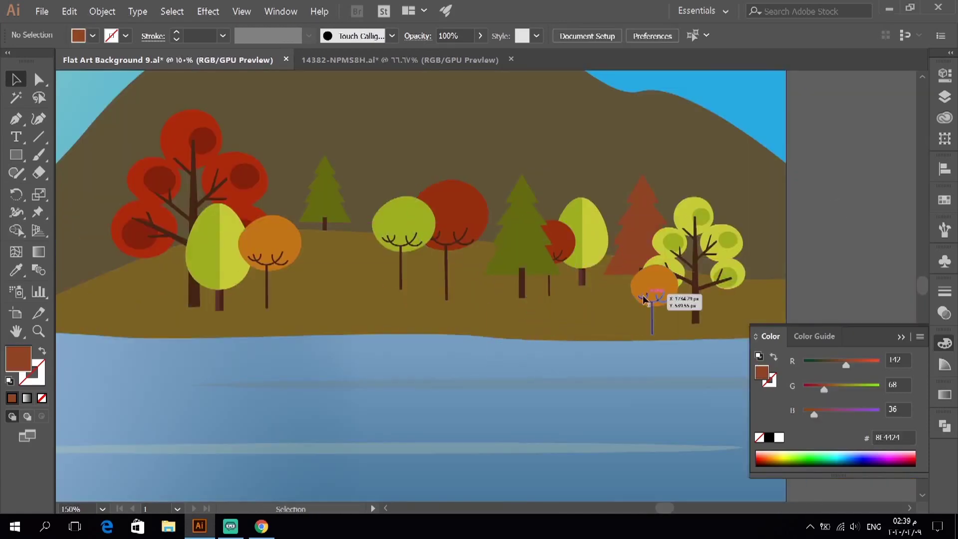
{"action": "key", "text": "ctrl+minus"}
{"action": "key", "text": "ctrl+minus"}
{"action": "key", "text": "ctrl+minus"}
{"action": "left_click_drag", "start_coordinate": [533, 287], "coordinate": [533, 287]}
{"action": "key", "text": "ctrl+plus"}
{"action": "key", "text": "ctrl+plus"}
{"action": "key", "text": "ctrl+plus"}
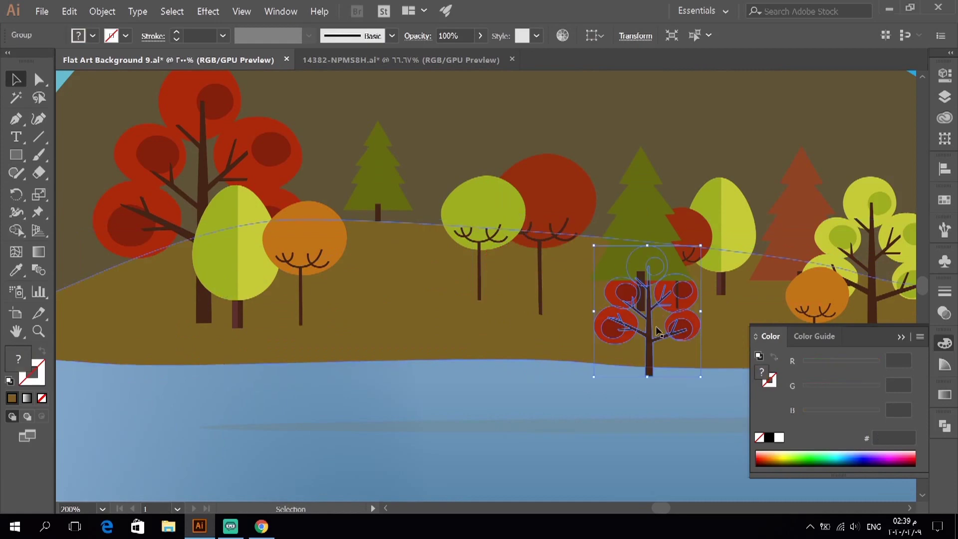
{"action": "left_click_drag", "start_coordinate": [694, 244], "coordinate": [149, 308]}
{"action": "key", "text": "ctrl+minus"}
{"action": "key", "text": "ctrl+minus"}
{"action": "key", "text": "ctrl+minus"}
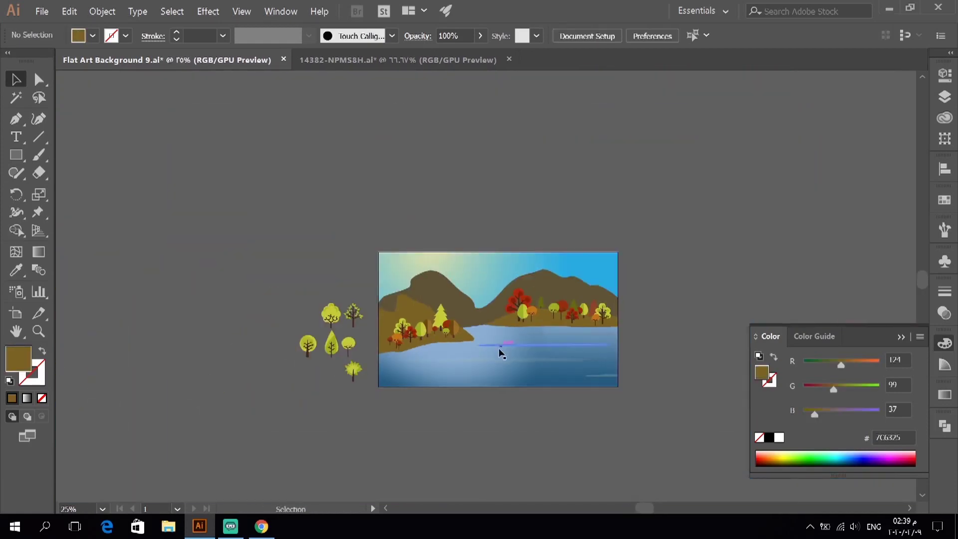
- Alt-drag a copy of the bushy tree sample onto the left hill
{"action": "key", "text": "ctrl+plus"}
{"action": "left_click", "coordinate": [229, 245]}
{"action": "key", "text": "ctrl+shift+a"}
{"action": "left_click_drag", "start_coordinate": [240, 174], "coordinate": [465, 245]}
{"action": "mouse_move", "coordinate": [429, 263]}
{"action": "left_mouse_down"}
{"action": "mouse_move", "coordinate": [317, 308]}
{"action": "mouse_move", "coordinate": [515, 297]}
{"action": "left_mouse_up"}
{"action": "left_click", "coordinate": [211, 376]}
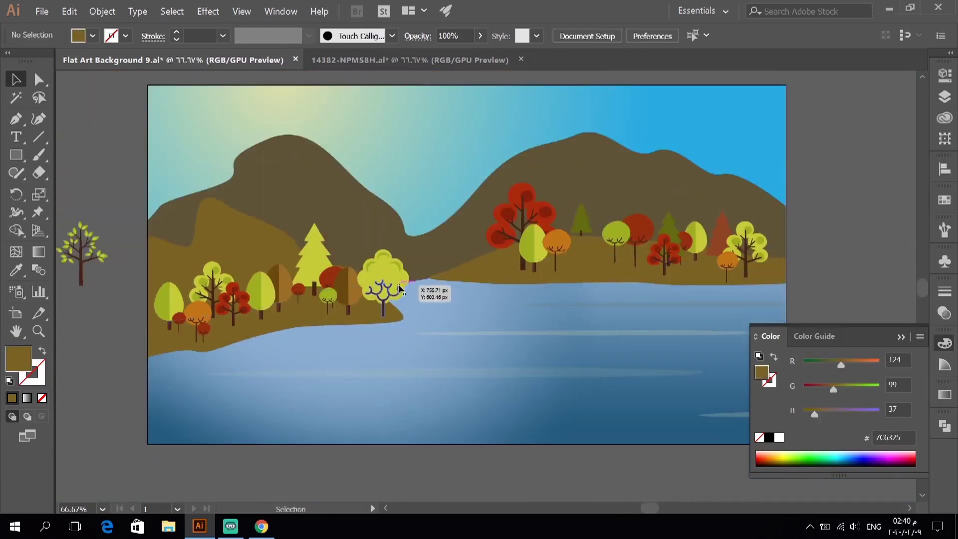
- Isolate the bushy tree and fill its canopy with orange
{"action": "right_click", "coordinate": [385, 271]}
{"action": "left_click", "coordinate": [428, 336]}
{"action": "left_click", "coordinate": [429, 234]}
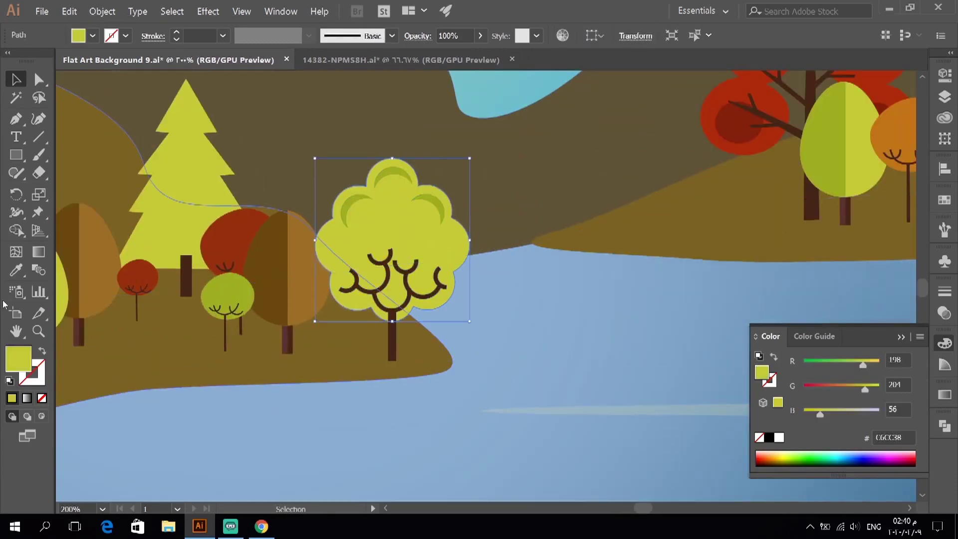
{"action": "left_click", "coordinate": [896, 133]}
{"action": "double_click", "coordinate": [18, 358]}
{"action": "key", "text": "Return"}
- Place a copy of the orange tree on the right hill
{"action": "key", "text": "v"}
{"action": "left_click", "coordinate": [382, 228]}
{"action": "key", "text": "ctrl+1"}
{"action": "key", "text": "ctrl+shift+a"}
{"action": "key", "text": "ctrl+1"}
{"action": "scroll", "coordinate": [699, 193], "scroll_direction": "down", "scroll_amount": 3}
{"action": "scroll", "coordinate": [698, 200], "scroll_direction": "up", "scroll_amount": 5}
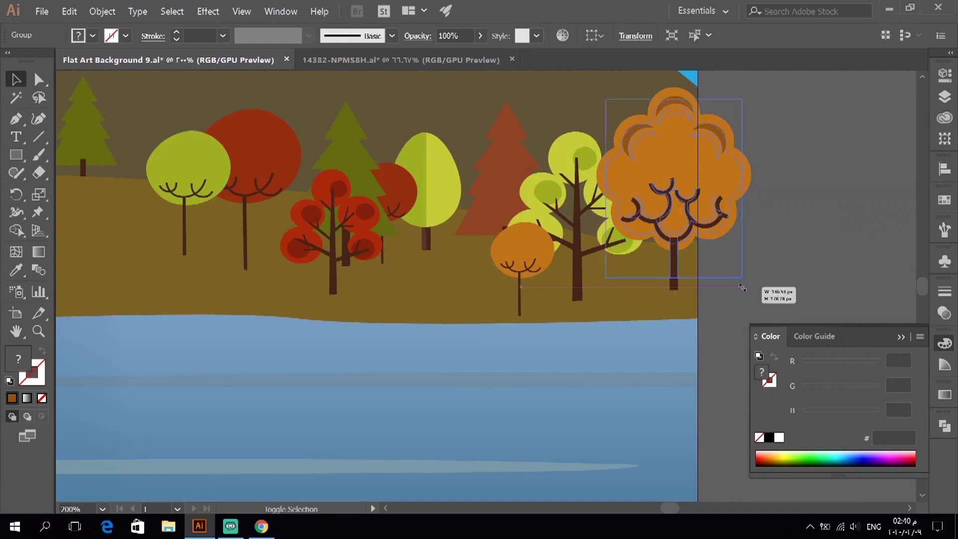
{"action": "left_click_drag", "start_coordinate": [454, 190], "coordinate": [658, 230]}
{"action": "left_click", "coordinate": [785, 182]}
- Move and resize the brown tree at the hill's right end
{"action": "key", "text": "ctrl+1"}
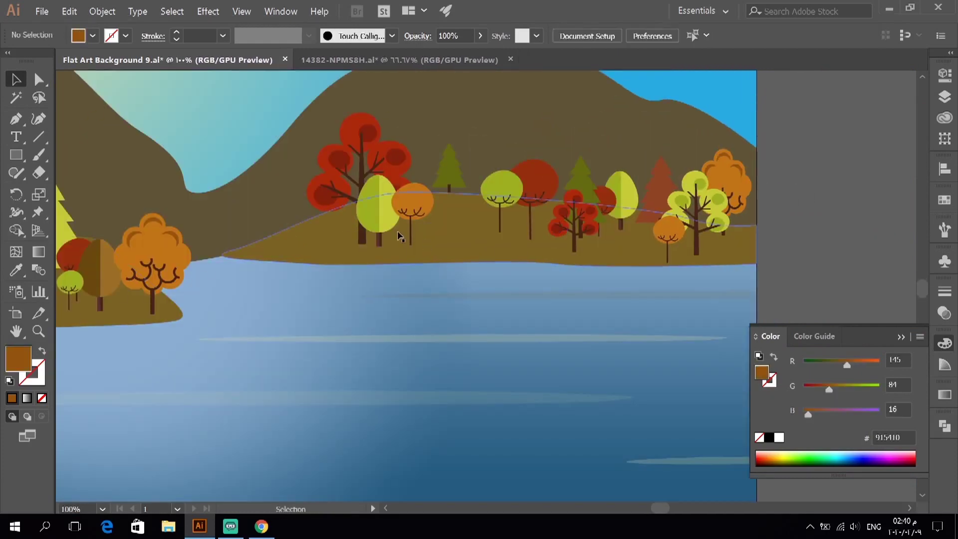
{"action": "scroll", "coordinate": [162, 267], "scroll_direction": "down", "scroll_amount": 2}
{"action": "left_click", "coordinate": [122, 267]}
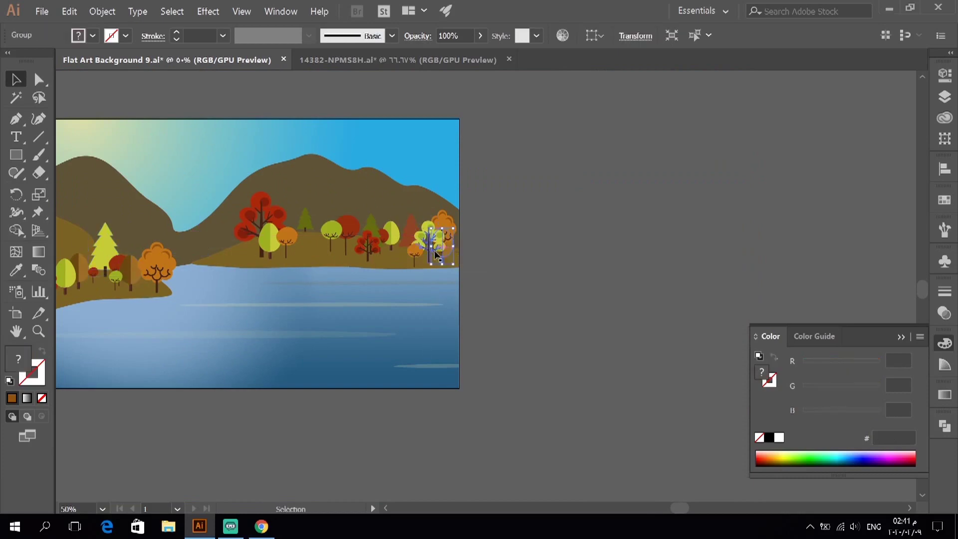
{"action": "scroll", "coordinate": [438, 255], "scroll_direction": "up", "scroll_amount": 3}
{"action": "scroll", "coordinate": [504, 244], "scroll_direction": "up", "scroll_amount": 2}
{"action": "left_click_drag", "start_coordinate": [521, 254], "coordinate": [534, 267]}
{"action": "left_click", "coordinate": [670, 234]}
- Fill the left foreground hill with tan A88029
{"action": "key", "text": "ctrl+1"}
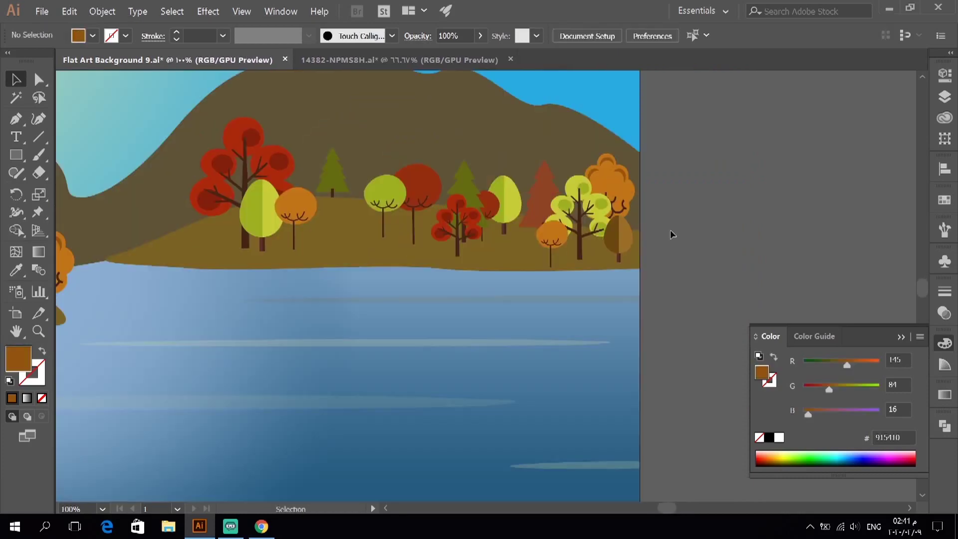
{"action": "double_click", "coordinate": [18, 359]}
{"action": "left_click", "coordinate": [870, 156]}
{"action": "scroll", "coordinate": [311, 295], "scroll_direction": "up", "scroll_amount": 1}
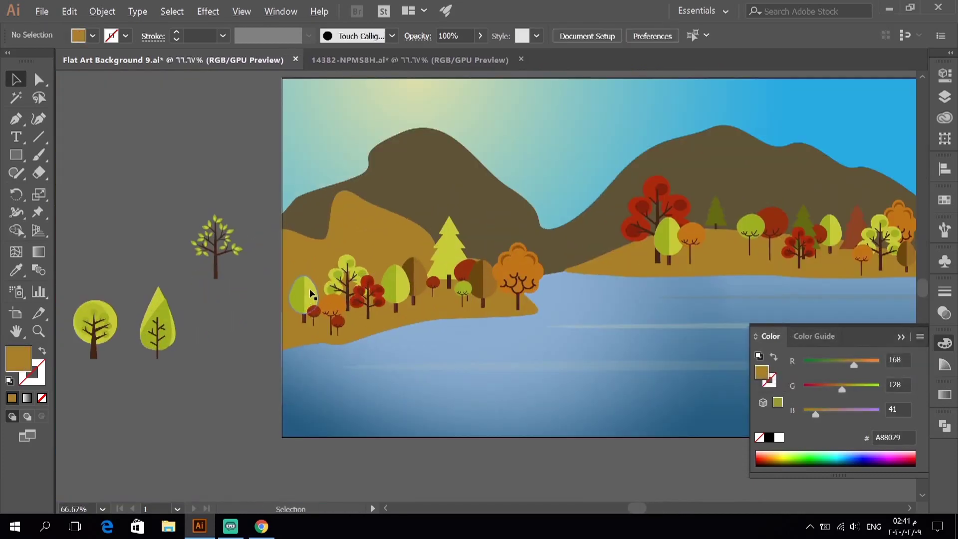
- Apply a white-to-black linear gradient preset to the left foreground hill
{"action": "double_click", "coordinate": [18, 359]}
{"action": "left_click", "coordinate": [855, 163]}
{"action": "scroll", "coordinate": [449, 270], "scroll_direction": "down", "scroll_amount": 1}
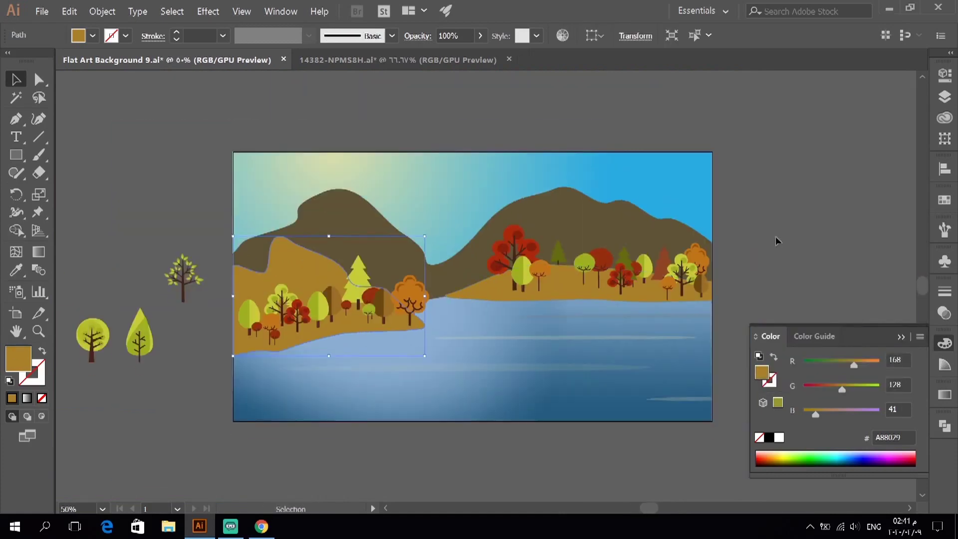
{"action": "left_click", "coordinate": [945, 394]}
{"action": "left_click", "coordinate": [788, 355]}
{"action": "left_click", "coordinate": [709, 385]}
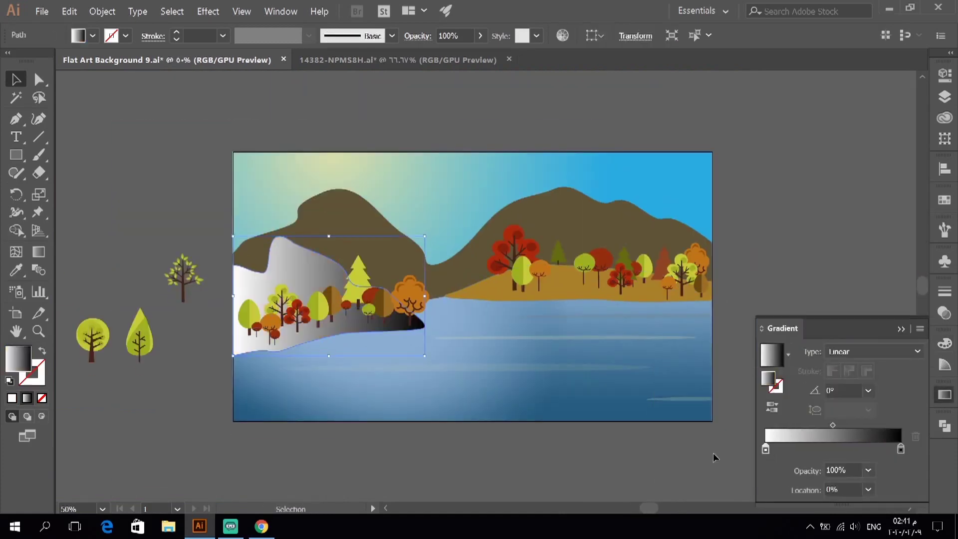
- Set the gradient stops to gold and dark brown and run it vertically down the hill
{"action": "left_click", "coordinate": [859, 163]}
{"action": "double_click", "coordinate": [901, 449]}
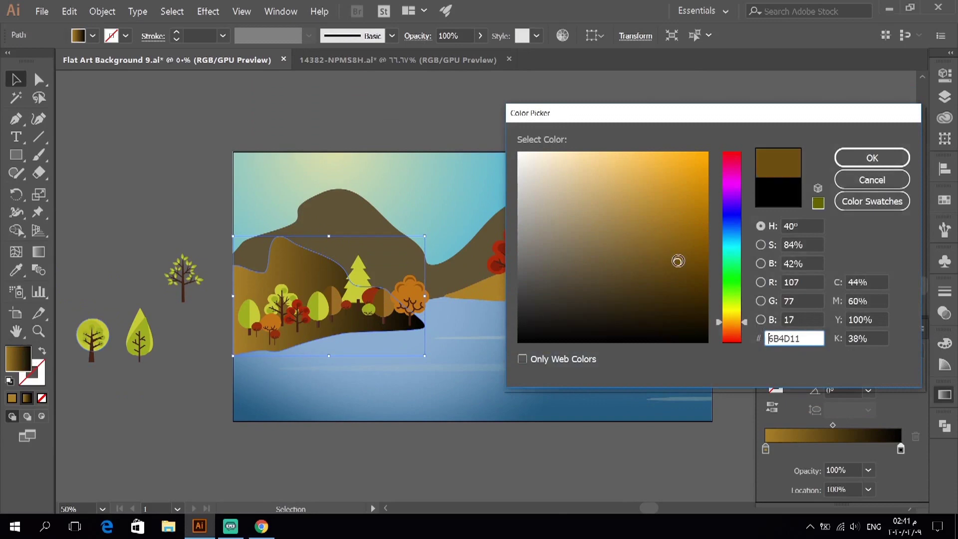
{"action": "left_click", "coordinate": [869, 156]}
{"action": "key", "text": "g"}
{"action": "mouse_move", "coordinate": [329, 252]}
{"action": "left_mouse_down"}
{"action": "mouse_move", "coordinate": [329, 358]}
{"action": "mouse_move", "coordinate": [286, 351]}
{"action": "left_mouse_up"}
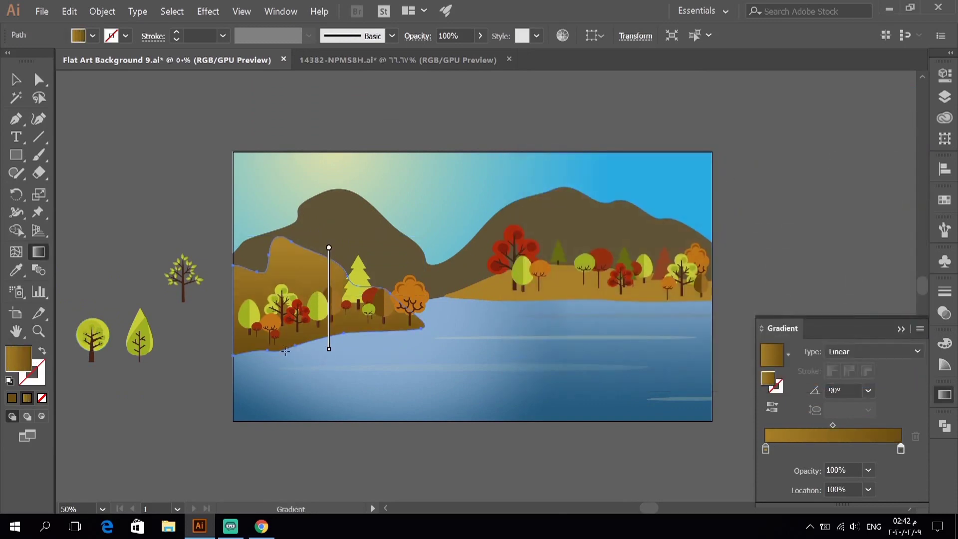
{"action": "key", "text": "ctrl+shift+a"}
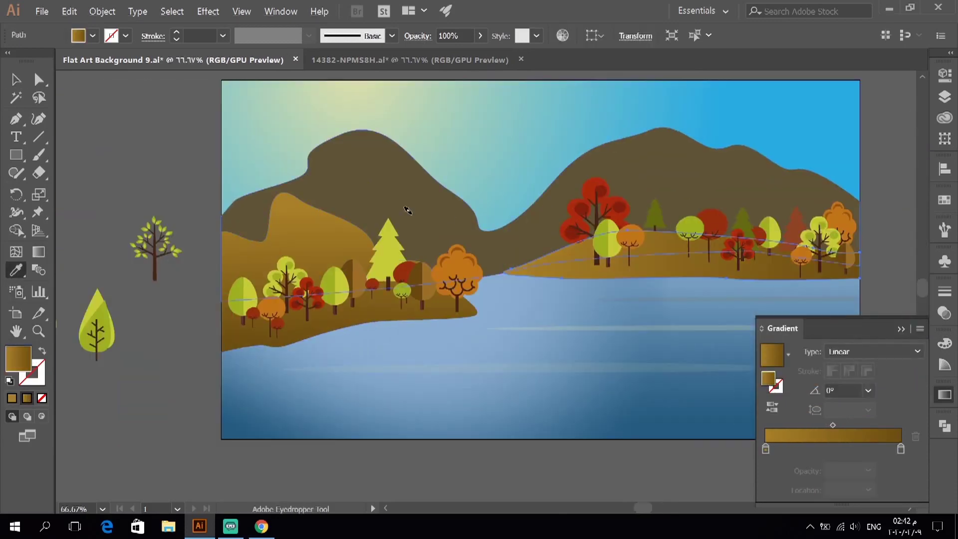
- Place a leafy tree among the right hill's trees and scale it down
{"action": "scroll", "coordinate": [627, 263], "scroll_direction": "down", "scroll_amount": 3}
{"action": "scroll", "coordinate": [627, 263], "scroll_direction": "up", "scroll_amount": 3}
{"action": "scroll", "coordinate": [253, 340], "scroll_direction": "down", "scroll_amount": 2}
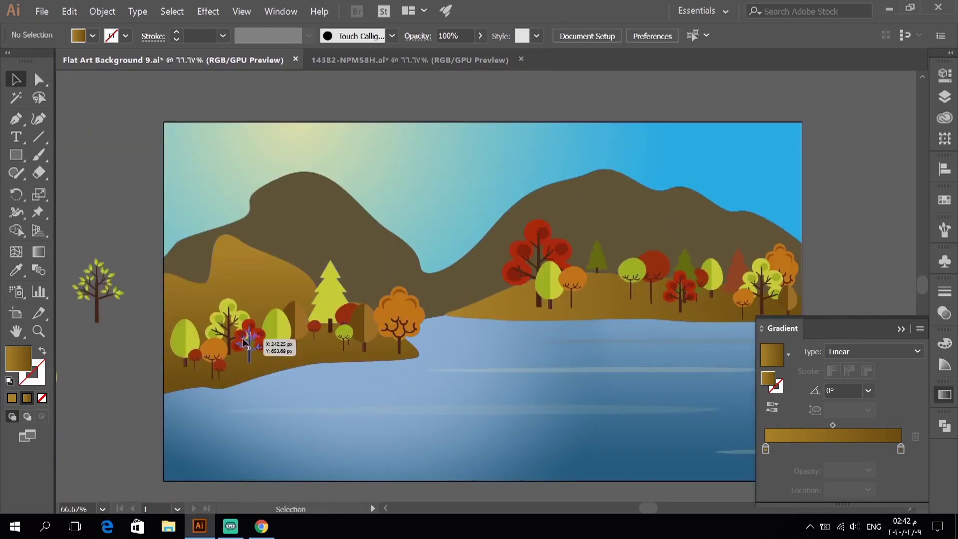
{"action": "scroll", "coordinate": [213, 340], "scroll_direction": "down", "scroll_amount": 1}
{"action": "left_click_drag", "start_coordinate": [173, 355], "coordinate": [649, 292]}
{"action": "scroll", "coordinate": [648, 292], "scroll_direction": "up", "scroll_amount": 4}
{"action": "left_click_drag", "start_coordinate": [686, 338], "coordinate": [642, 293]}
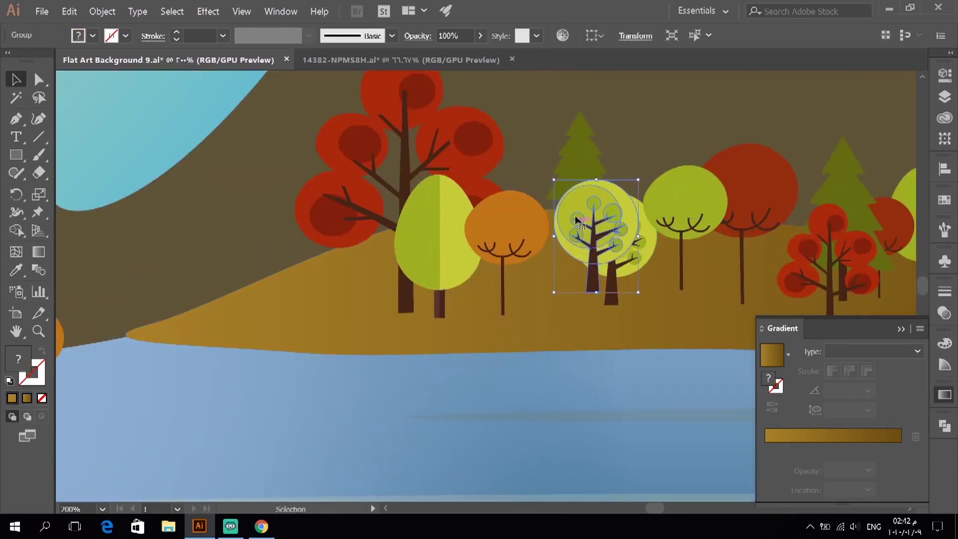
{"action": "scroll", "coordinate": [591, 239], "scroll_direction": "down", "scroll_amount": 2}
- Enlarge the small round tree
{"action": "left_click", "coordinate": [228, 291]}
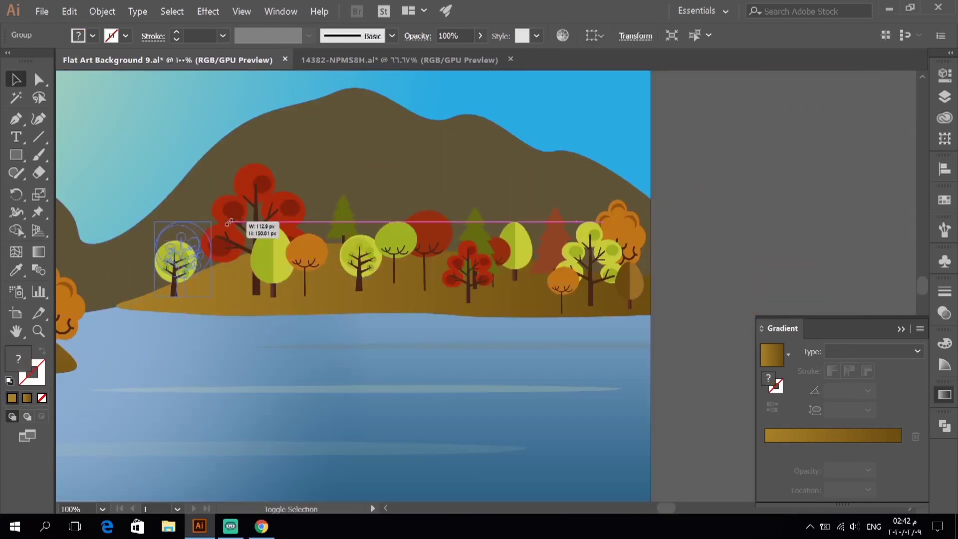
{"action": "left_click_drag", "start_coordinate": [229, 222], "coordinate": [228, 223]}
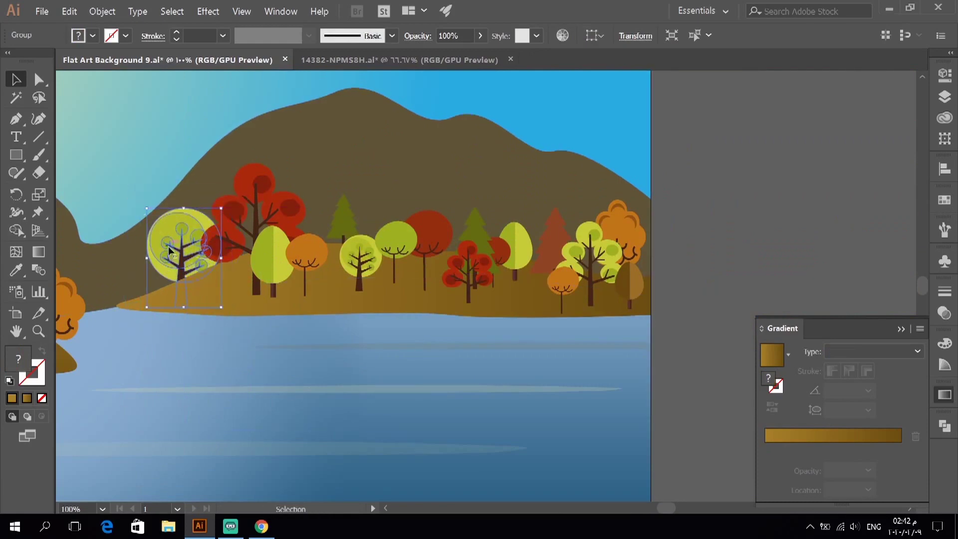
{"action": "left_click", "coordinate": [725, 190]}
{"action": "scroll", "coordinate": [499, 250], "scroll_direction": "left", "scroll_amount": 3}
{"action": "scroll", "coordinate": [258, 240], "scroll_direction": "up", "scroll_amount": 2}
- Isolate the round tree, delete its green canopy, and enlarge the bare trunk
{"action": "right_click", "coordinate": [347, 249]}
{"action": "left_click", "coordinate": [331, 231]}
{"action": "scroll", "coordinate": [332, 232], "scroll_direction": "up", "scroll_amount": 2}
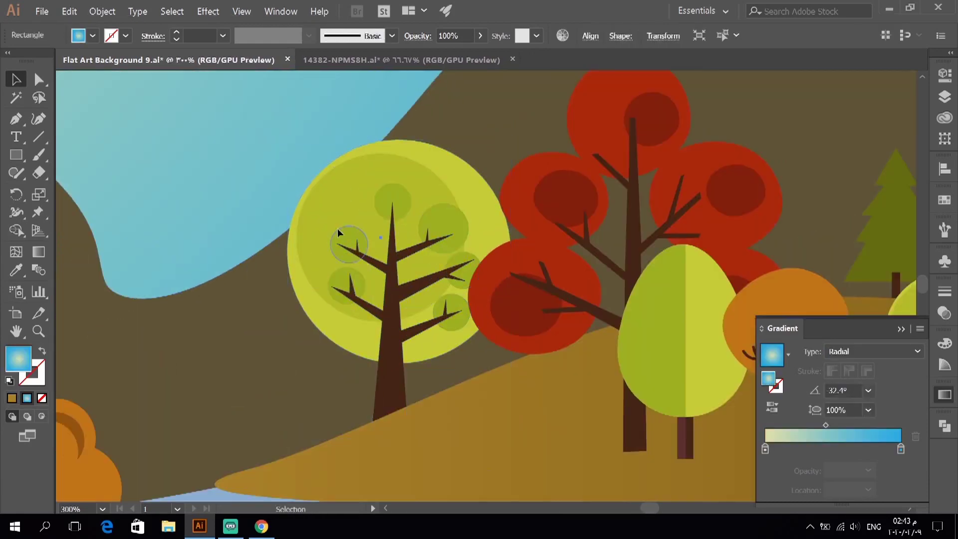
{"action": "left_click", "coordinate": [470, 205]}
{"action": "key", "text": "Delete"}
{"action": "left_click_drag", "start_coordinate": [214, 139], "coordinate": [458, 457]}
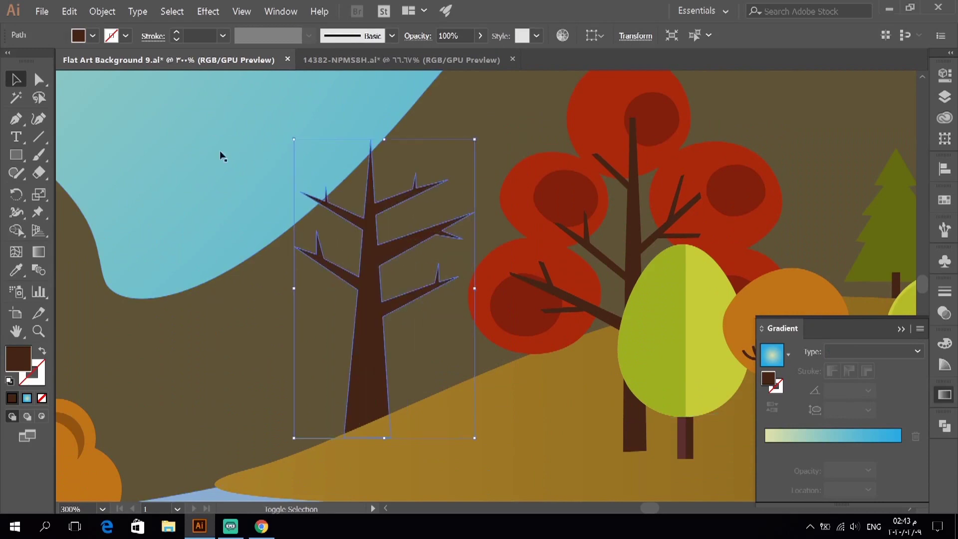
{"action": "scroll", "coordinate": [458, 457], "scroll_direction": "down", "scroll_amount": 2}
{"action": "scroll", "coordinate": [379, 400], "scroll_direction": "down", "scroll_amount": 3}
{"action": "scroll", "coordinate": [379, 350], "scroll_direction": "up", "scroll_amount": 3}
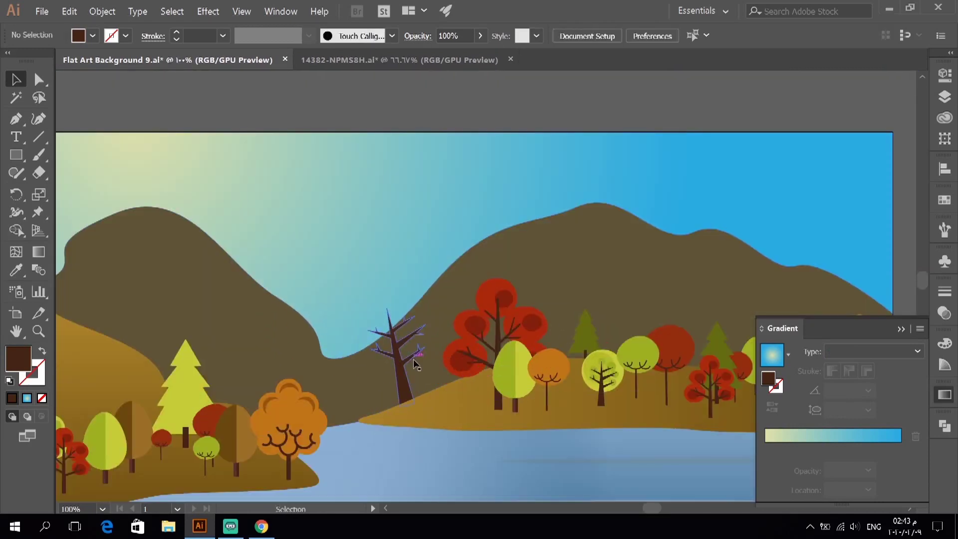
{"action": "scroll", "coordinate": [504, 249], "scroll_direction": "up", "scroll_amount": 1}
- Enlarge a tree group and resize the pine tree on the right hill
{"action": "left_click", "coordinate": [569, 325]}
{"action": "left_click_drag", "start_coordinate": [503, 249], "coordinate": [502, 249]}
{"action": "scroll", "coordinate": [502, 248], "scroll_direction": "down", "scroll_amount": 2}
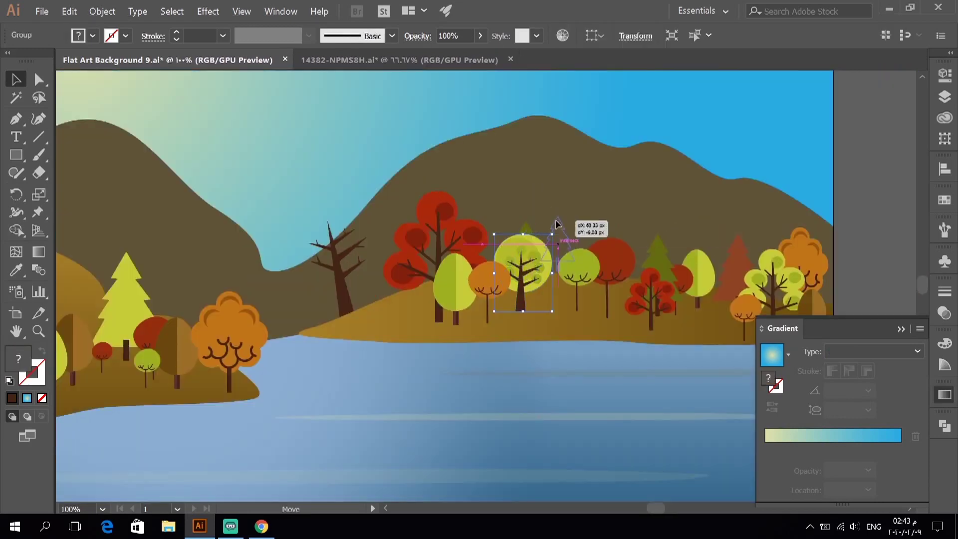
{"action": "scroll", "coordinate": [592, 303], "scroll_direction": "up", "scroll_amount": 2}
{"action": "left_click_drag", "start_coordinate": [602, 166], "coordinate": [602, 165]}
{"action": "scroll", "coordinate": [602, 165], "scroll_direction": "down", "scroll_amount": 2}
{"action": "scroll", "coordinate": [549, 250], "scroll_direction": "up", "scroll_amount": 2}
{"action": "scroll", "coordinate": [574, 250], "scroll_direction": "down", "scroll_amount": 2}
{"action": "left_click", "coordinate": [578, 213]}
{"action": "scroll", "coordinate": [577, 214], "scroll_direction": "down", "scroll_amount": 1}
{"action": "scroll", "coordinate": [577, 213], "scroll_direction": "up", "scroll_amount": 2}
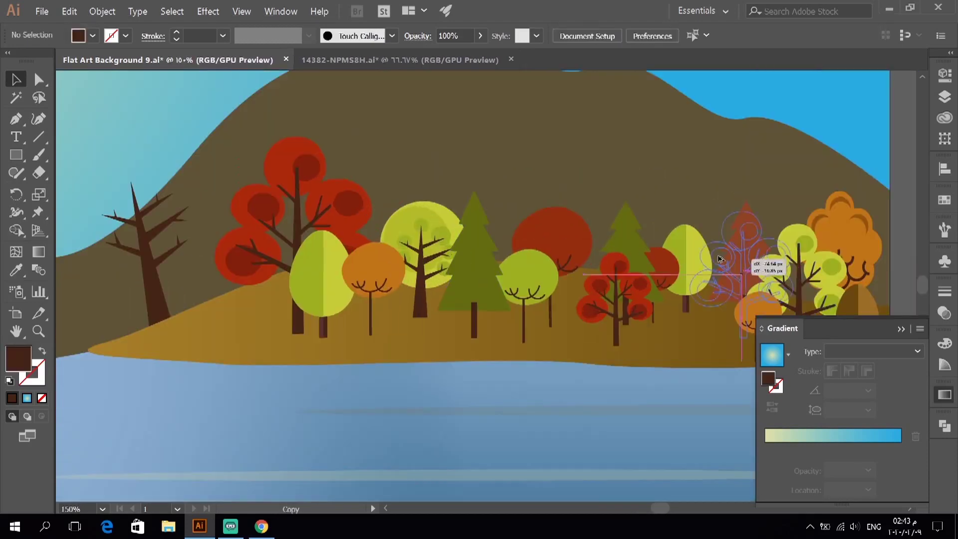
- Inspect a right-hill tree, then select the tan hill shape
{"action": "left_click", "coordinate": [503, 205]}
{"action": "scroll", "coordinate": [503, 204], "scroll_direction": "down", "scroll_amount": 1}
{"action": "left_click", "coordinate": [827, 199]}
{"action": "scroll", "coordinate": [825, 194], "scroll_direction": "down", "scroll_amount": 1}
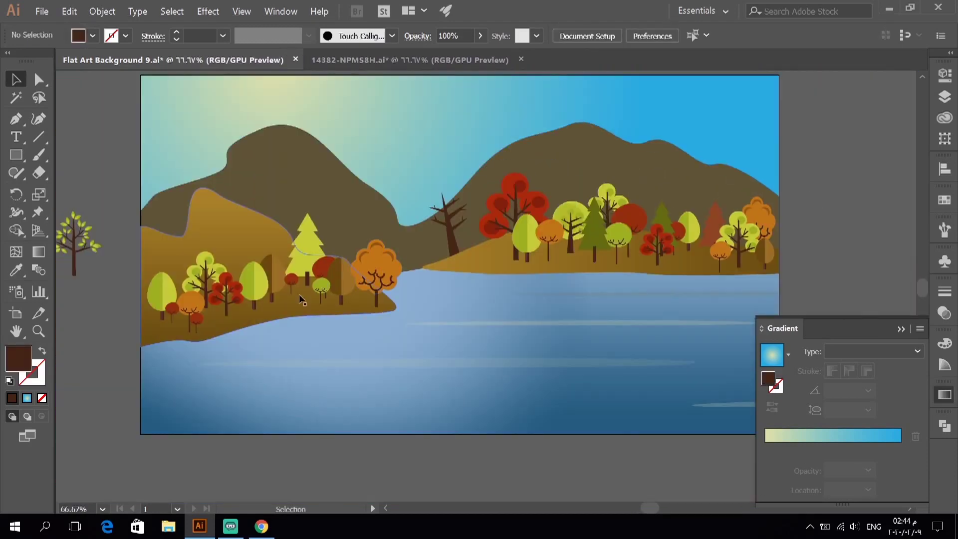
{"action": "scroll", "coordinate": [751, 314], "scroll_direction": "down", "scroll_amount": 1}
{"action": "scroll", "coordinate": [256, 383], "scroll_direction": "down", "scroll_amount": 1}
{"action": "scroll", "coordinate": [224, 256], "scroll_direction": "up", "scroll_amount": 1}
{"action": "left_click", "coordinate": [239, 264]}
{"action": "scroll", "coordinate": [239, 265], "scroll_direction": "up", "scroll_amount": 3}
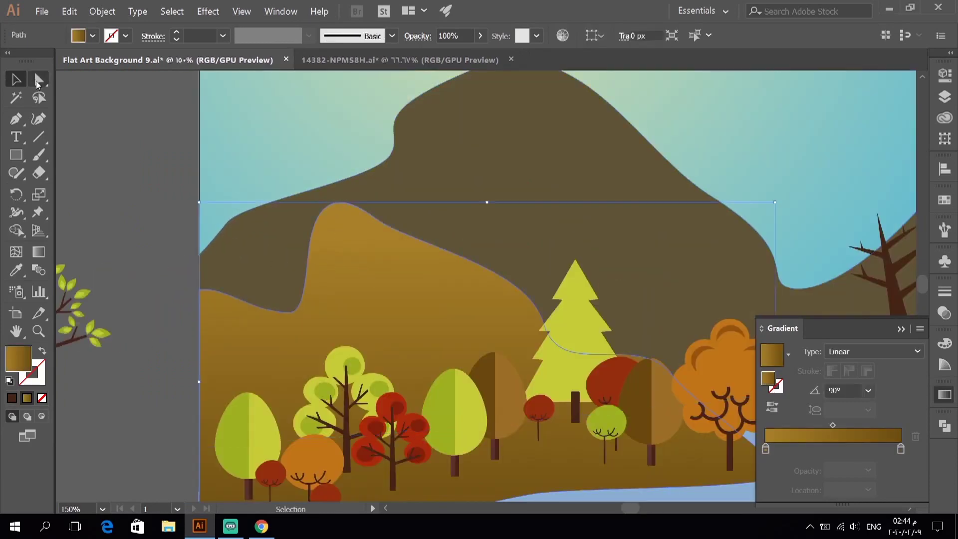
- Delete the two small tree samples
{"action": "key", "text": "a"}
{"action": "scroll", "coordinate": [207, 293], "scroll_direction": "down", "scroll_amount": 2}
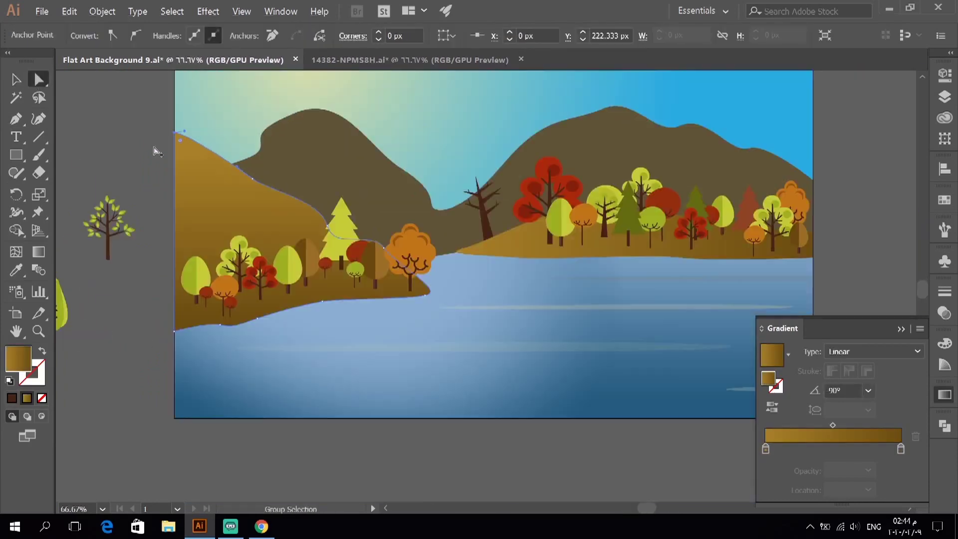
{"action": "scroll", "coordinate": [154, 150], "scroll_direction": "down", "scroll_amount": 3}
{"action": "left_click", "coordinate": [141, 143]}
{"action": "scroll", "coordinate": [141, 142], "scroll_direction": "up", "scroll_amount": 2}
{"action": "left_click_drag", "start_coordinate": [142, 265], "coordinate": [214, 327]}
{"action": "left_click", "coordinate": [16, 79]}
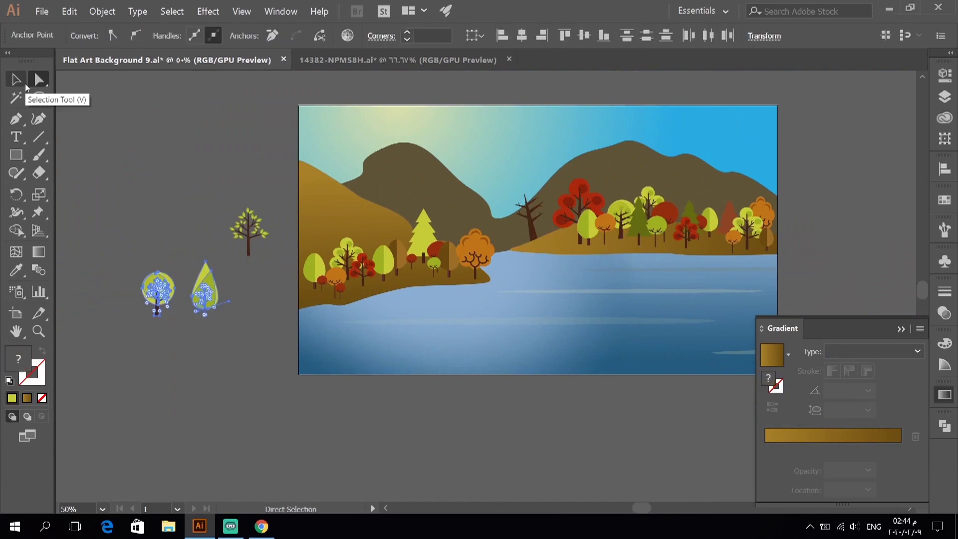
{"action": "key", "text": "Delete"}
- Move the small tree high onto the left hill and rotate it
{"action": "left_click_drag", "start_coordinate": [249, 235], "coordinate": [364, 204]}
{"action": "scroll", "coordinate": [364, 209], "scroll_direction": "up", "scroll_amount": 3}
{"action": "mouse_move", "coordinate": [441, 125]}
{"action": "left_mouse_down"}
{"action": "mouse_move", "coordinate": [483, 202]}
{"action": "mouse_move", "coordinate": [526, 112]}
{"action": "mouse_move", "coordinate": [497, 145]}
{"action": "left_mouse_up"}
{"action": "scroll", "coordinate": [452, 347], "scroll_direction": "down", "scroll_amount": 3}
{"action": "scroll", "coordinate": [451, 346], "scroll_direction": "up", "scroll_amount": 1}
- Place a copy of a tree group, then select the back mountain shape
{"action": "left_click_drag", "start_coordinate": [446, 317], "coordinate": [215, 256]}
{"action": "key", "text": "ctrl"}
{"action": "left_click", "coordinate": [114, 241]}
{"action": "scroll", "coordinate": [150, 257], "scroll_direction": "down", "scroll_amount": 2}
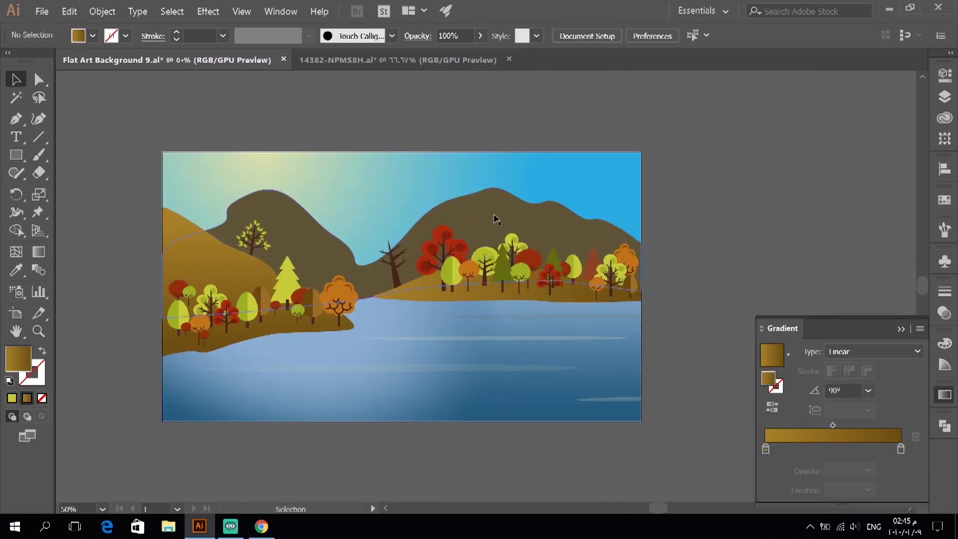
{"action": "left_click", "coordinate": [293, 248]}
- Fill the back mountains with brown 605438 and drag a vertical gradient across them
{"action": "scroll", "coordinate": [299, 249], "scroll_direction": "up", "scroll_amount": 1}
{"action": "double_click", "coordinate": [18, 359]}
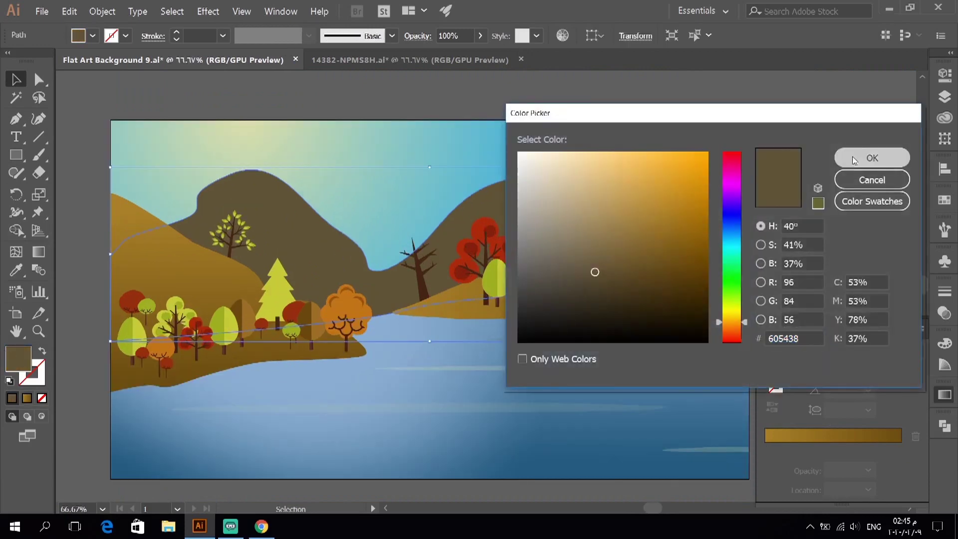
{"action": "left_click", "coordinate": [855, 160]}
{"action": "key", "text": "g"}
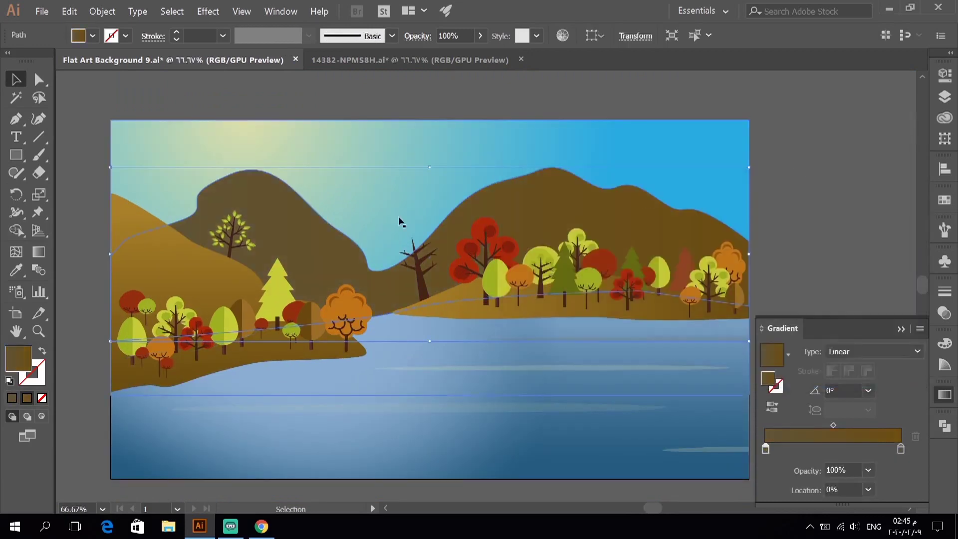
{"action": "left_click_drag", "start_coordinate": [409, 323], "coordinate": [409, 224]}
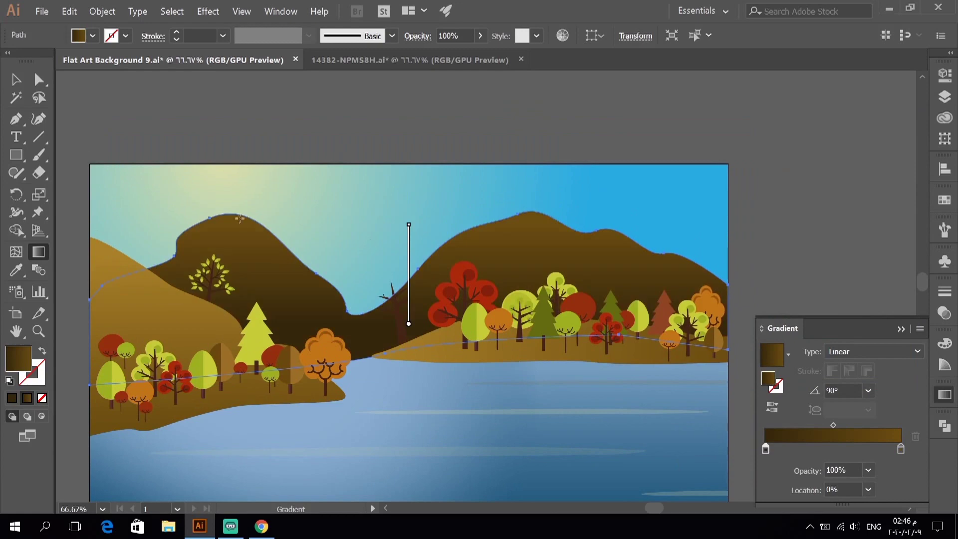
{"action": "left_click_drag", "start_coordinate": [409, 332], "coordinate": [409, 251]}
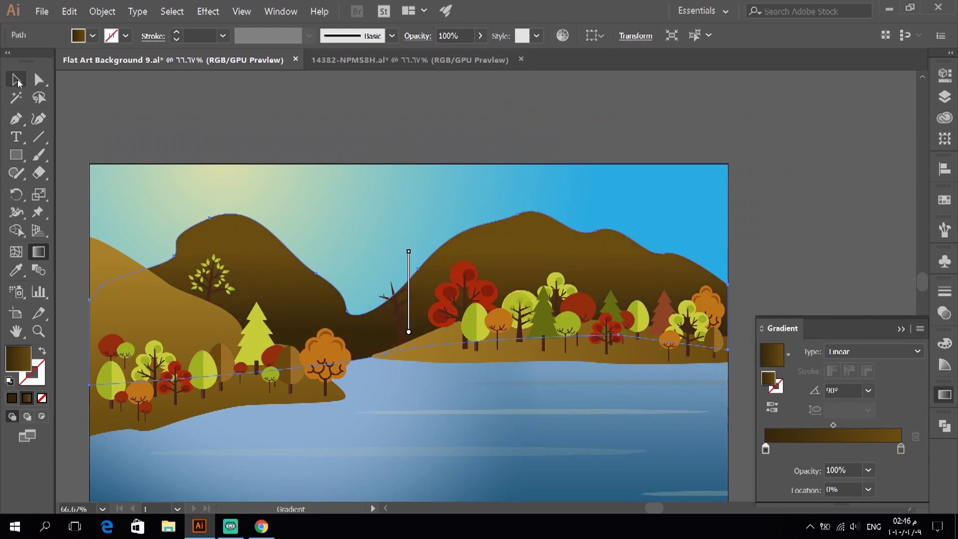
- Make the mountain gradient radial, add a middle stop, and adjust its centre and spread
{"action": "left_click", "coordinate": [873, 351]}
{"action": "left_click", "coordinate": [849, 363]}
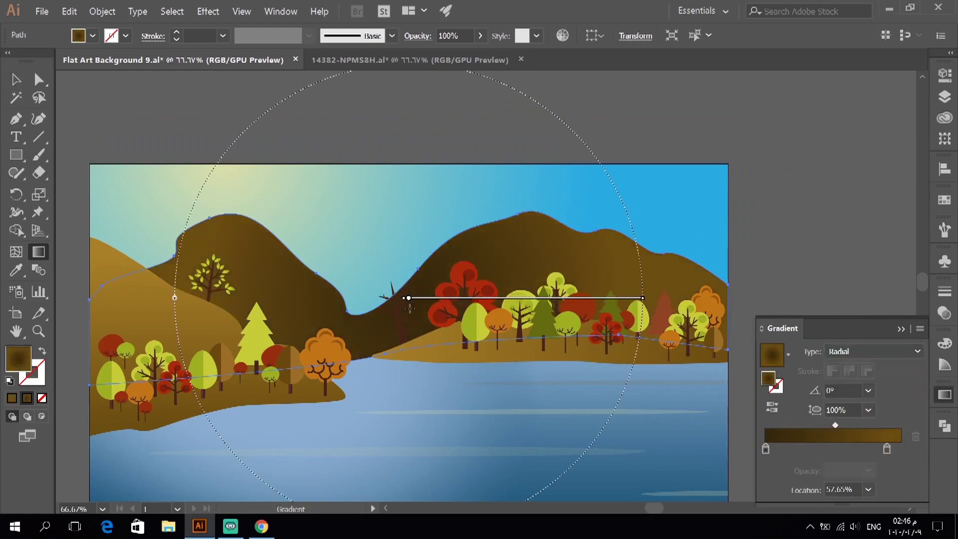
{"action": "left_click_drag", "start_coordinate": [406, 304], "coordinate": [353, 404]}
{"action": "left_click", "coordinate": [901, 449]}
{"action": "left_click_drag", "start_coordinate": [870, 449], "coordinate": [849, 449]}
{"action": "left_click_drag", "start_coordinate": [579, 400], "coordinate": [713, 397]}
{"action": "left_click_drag", "start_coordinate": [365, 396], "coordinate": [385, 418]}
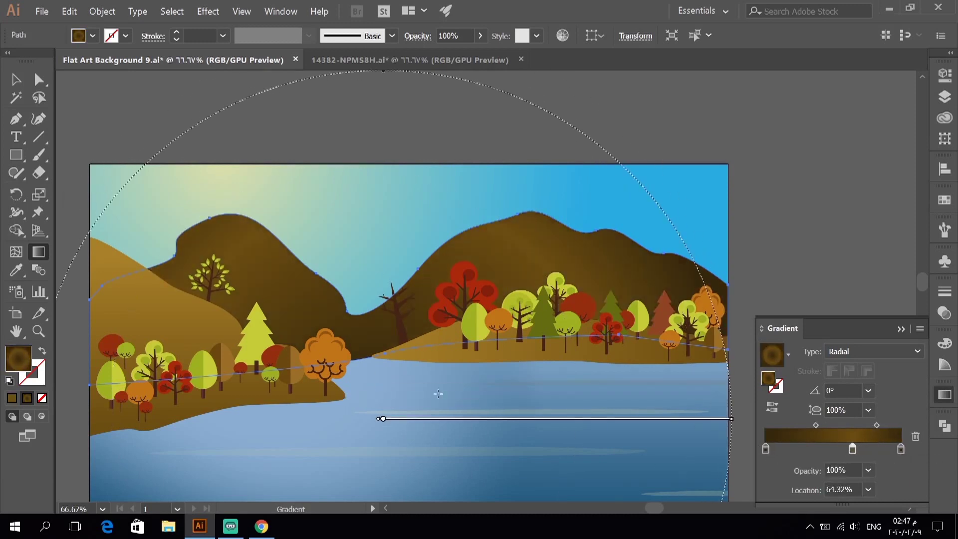
{"action": "left_click_drag", "start_coordinate": [786, 425], "coordinate": [798, 426]}
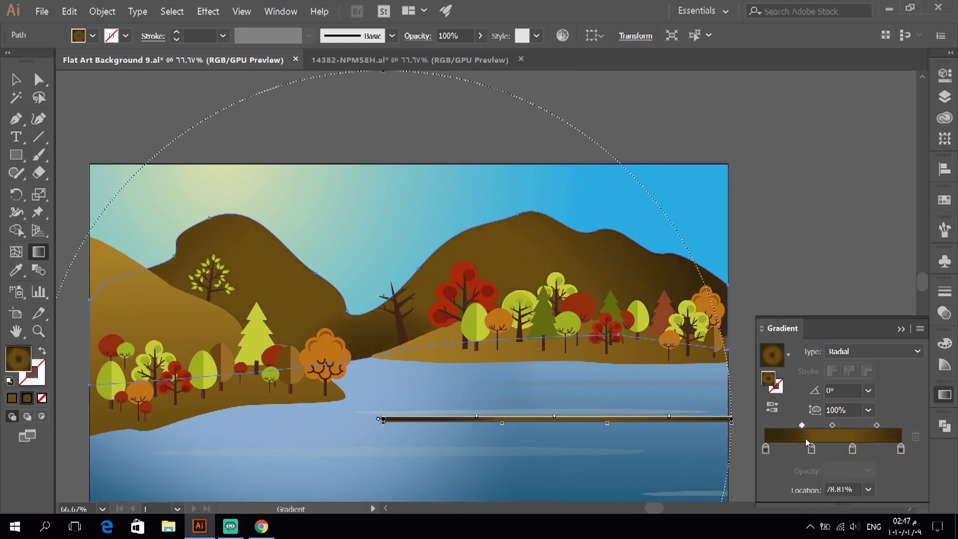
{"action": "key", "text": "v"}
{"action": "left_click", "coordinate": [193, 121]}
{"action": "left_click_drag", "start_coordinate": [383, 347], "coordinate": [404, 323]}
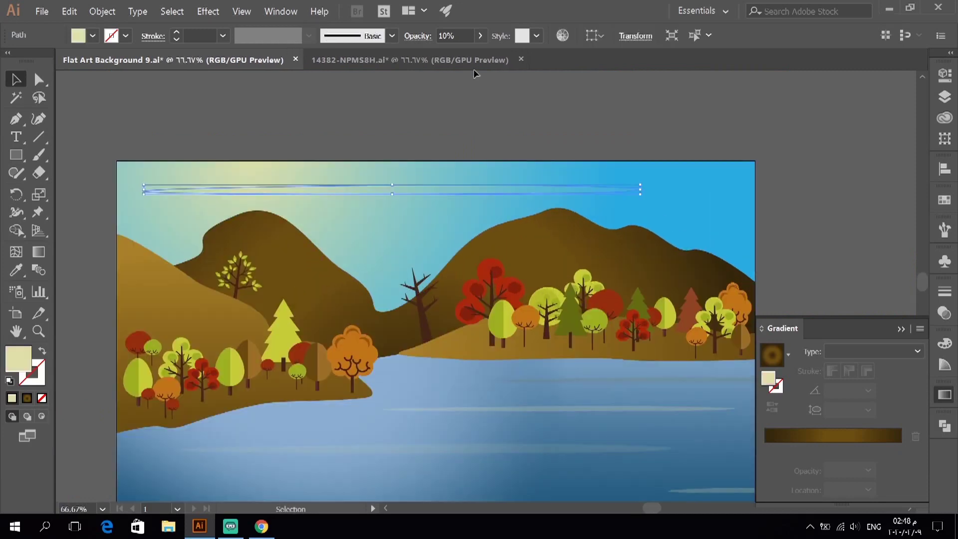
- Move the cloud ellipse to the right and zoom out to the full artboard
{"action": "left_click_drag", "start_coordinate": [353, 187], "coordinate": [541, 187]}
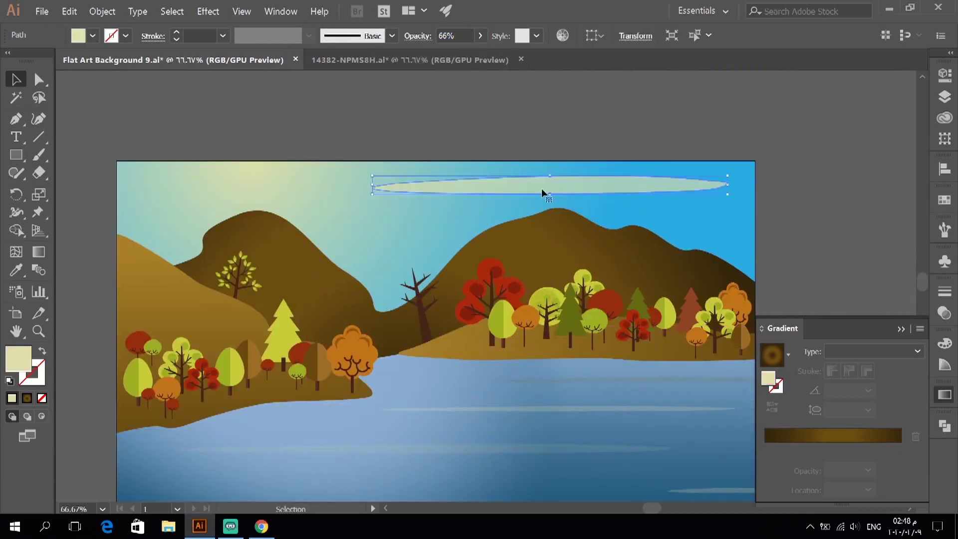
{"action": "key", "text": "ctrl+minus"}
{"action": "scroll", "coordinate": [348, 204], "scroll_direction": "down", "scroll_amount": 1}
- Give the sky rectangle a warm orange gradient faded to low opacity
{"action": "left_click", "coordinate": [348, 204]}
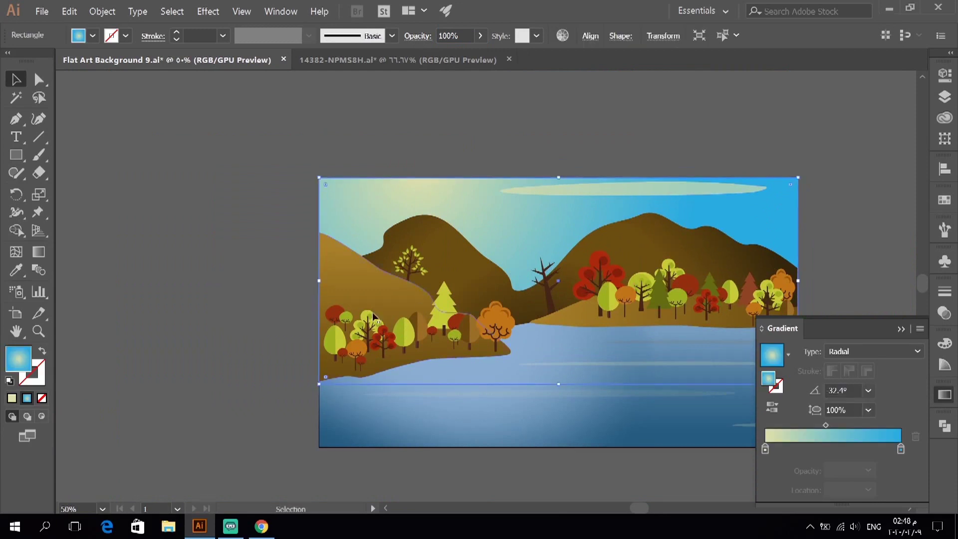
{"action": "left_click", "coordinate": [586, 310]}
{"action": "double_click", "coordinate": [765, 449]}
{"action": "left_click", "coordinate": [874, 304]}
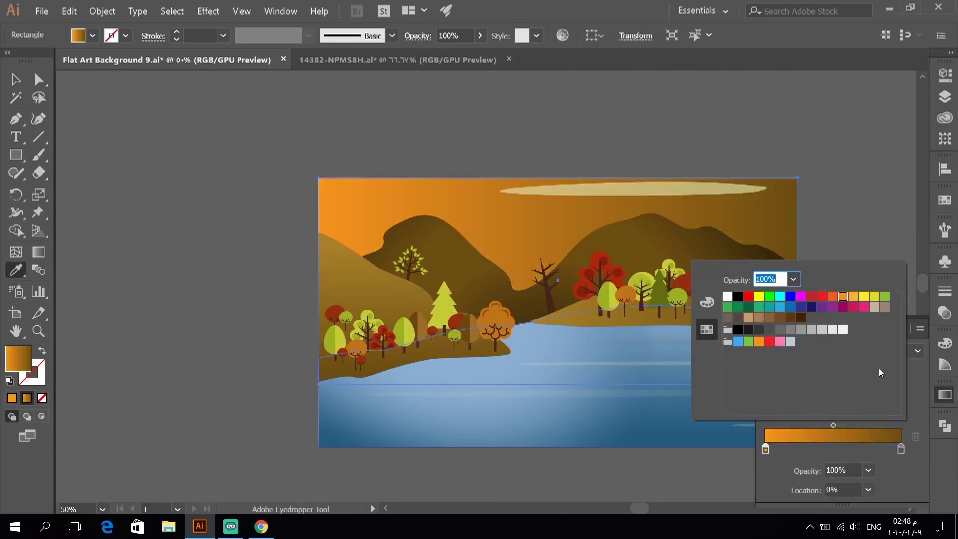
{"action": "key", "text": "Escape"}
{"action": "mouse_move", "coordinate": [482, 36]}
{"action": "left_mouse_down"}
{"action": "mouse_move", "coordinate": [450, 64]}
{"action": "mouse_move", "coordinate": [424, 56]}
{"action": "mouse_move", "coordinate": [441, 59]}
{"action": "left_mouse_up"}
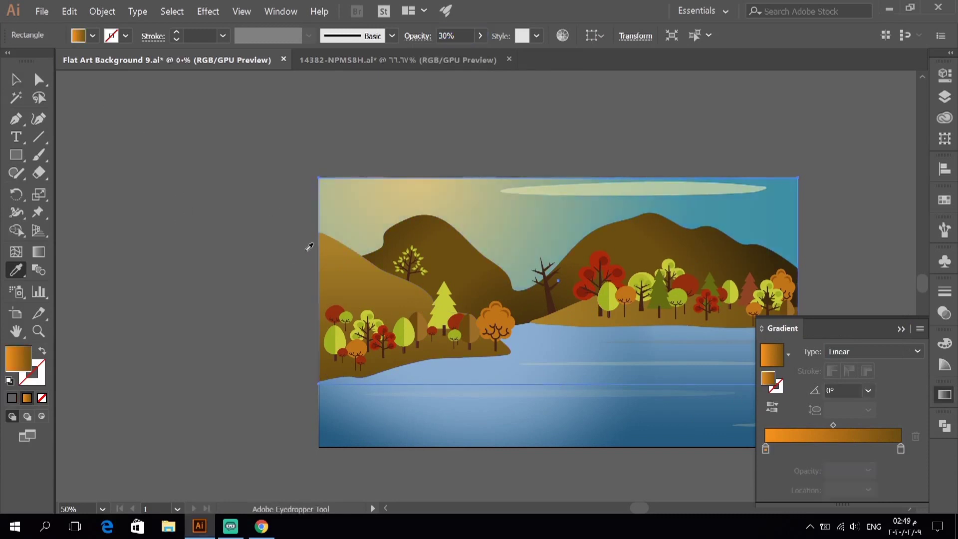
- Eyedrop the sky's faded orange gradient onto the lake water and raise its opacity slightly
{"action": "key", "text": "v"}
{"action": "left_click", "coordinate": [313, 247]}
{"action": "scroll", "coordinate": [346, 415], "scroll_direction": "right", "scroll_amount": 5}
{"action": "left_click", "coordinate": [354, 411]}
{"action": "key", "text": "i"}
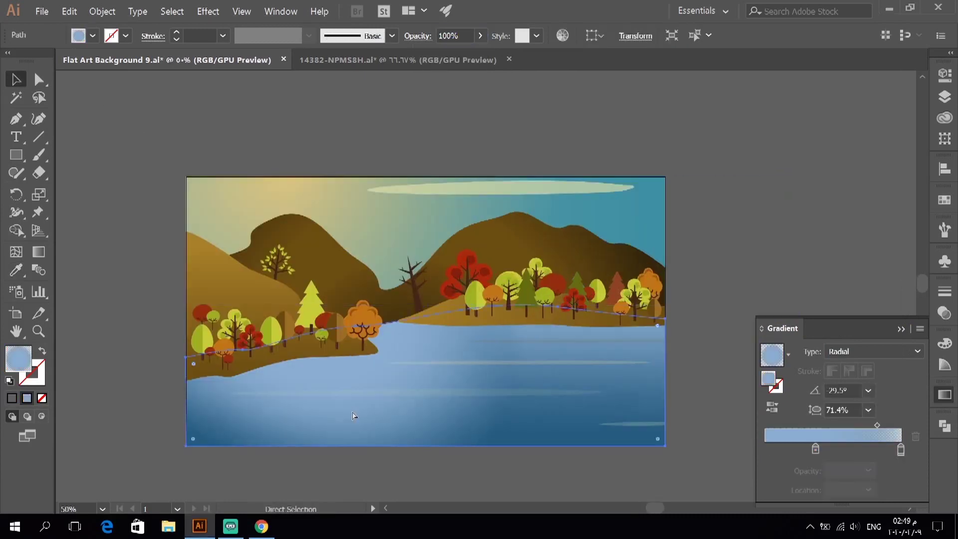
{"action": "left_click", "coordinate": [311, 200]}
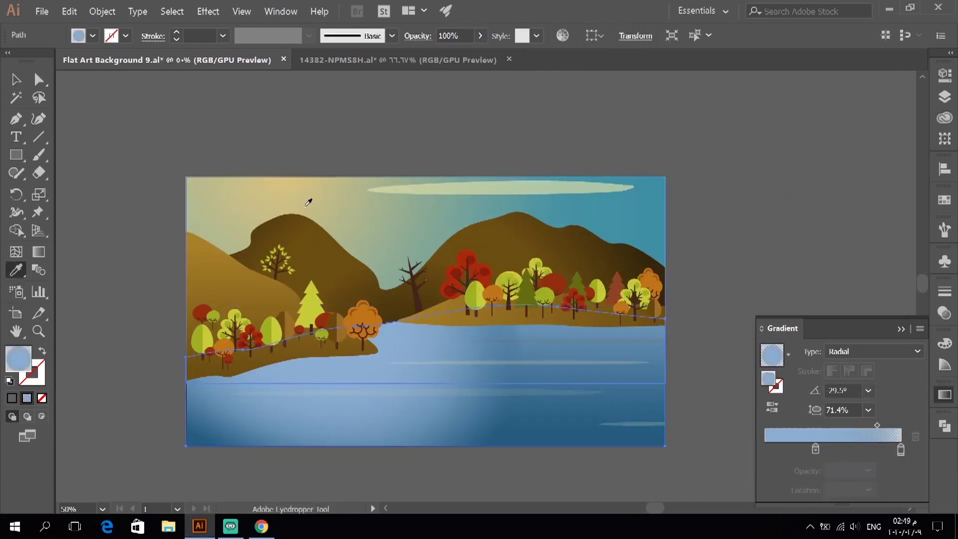
{"action": "left_click", "coordinate": [480, 36]}
{"action": "left_click_drag", "start_coordinate": [439, 54], "coordinate": [460, 55]}
{"action": "left_click", "coordinate": [900, 447]}
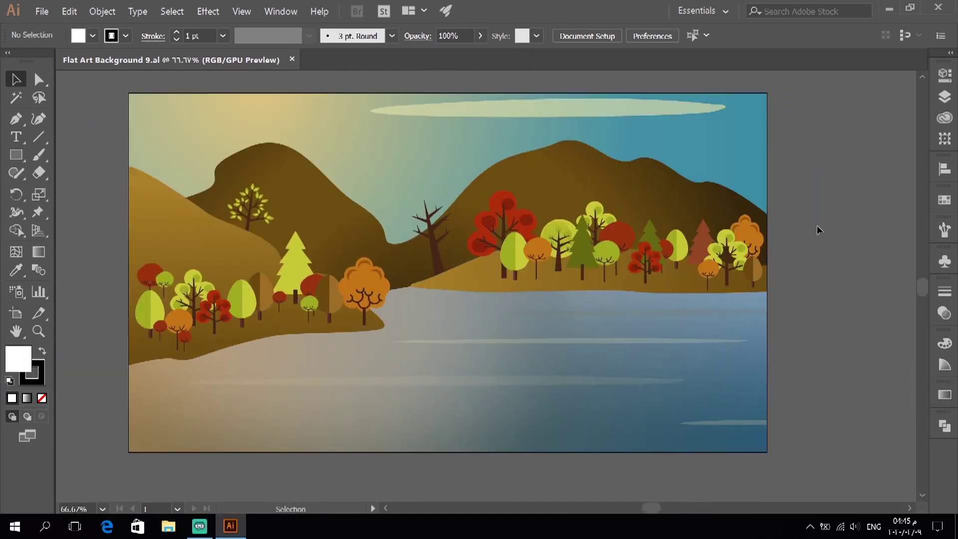
{"action": "key", "text": "ctrl+a"}
- Reflect a copy of the hills and trees horizontally and move it below the shoreline
{"action": "left_click", "coordinate": [651, 373], "text": "shift"}
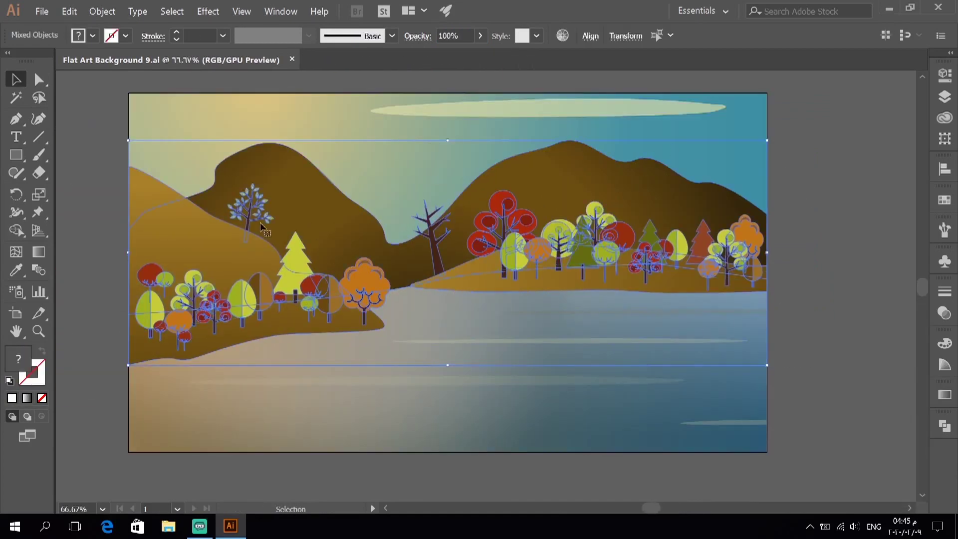
{"action": "right_click", "coordinate": [278, 205]}
{"action": "left_click", "coordinate": [427, 340]}
{"action": "key", "text": "Return"}
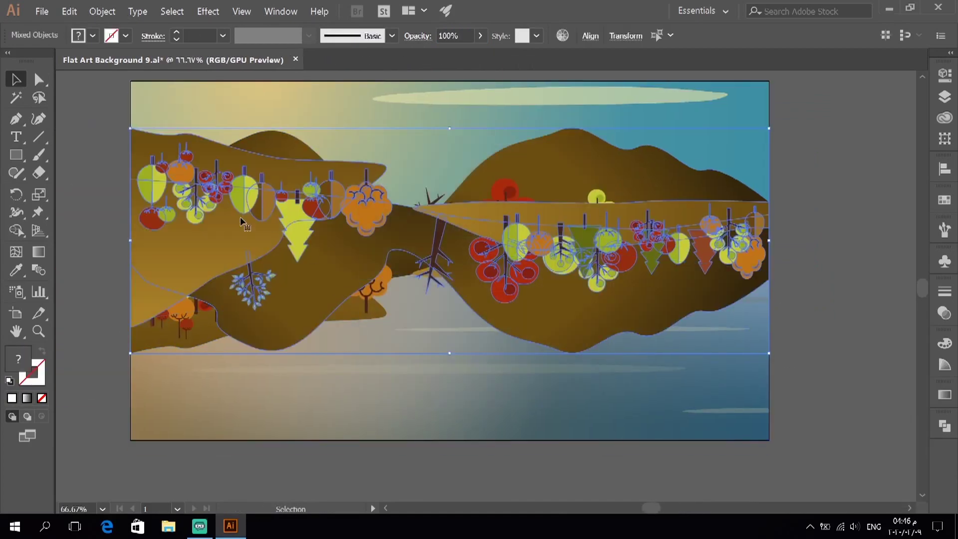
{"action": "left_click_drag", "start_coordinate": [240, 220], "coordinate": [231, 270]}
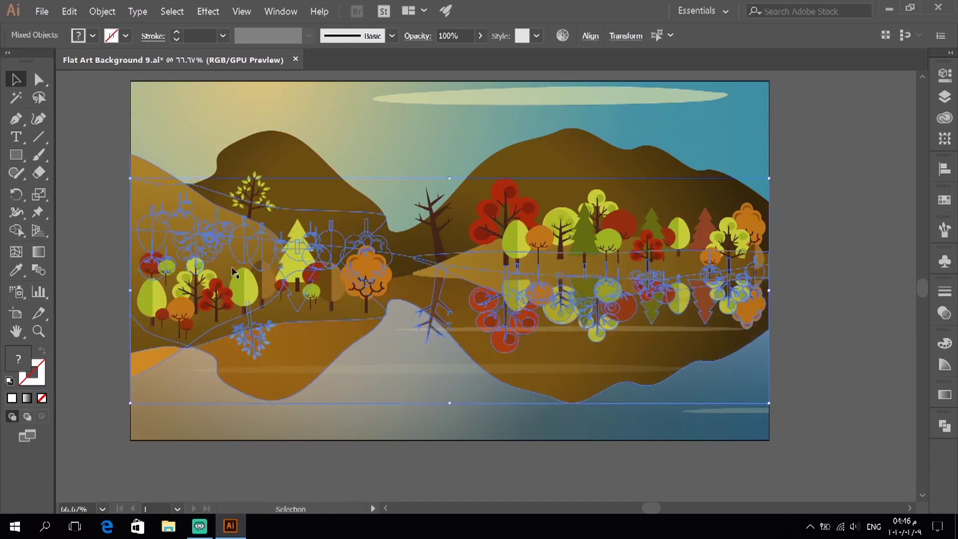
{"action": "key", "text": "ctrl"}
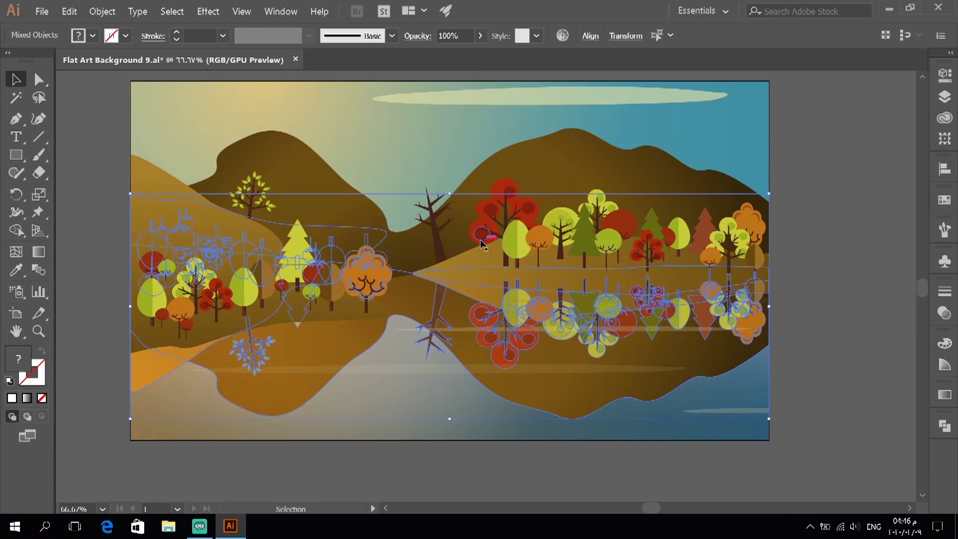
{"action": "left_click_drag", "start_coordinate": [571, 346], "coordinate": [571, 362]}
- Fade the mirrored reflection to 69% opacity
{"action": "key", "text": "ctrl+minus"}
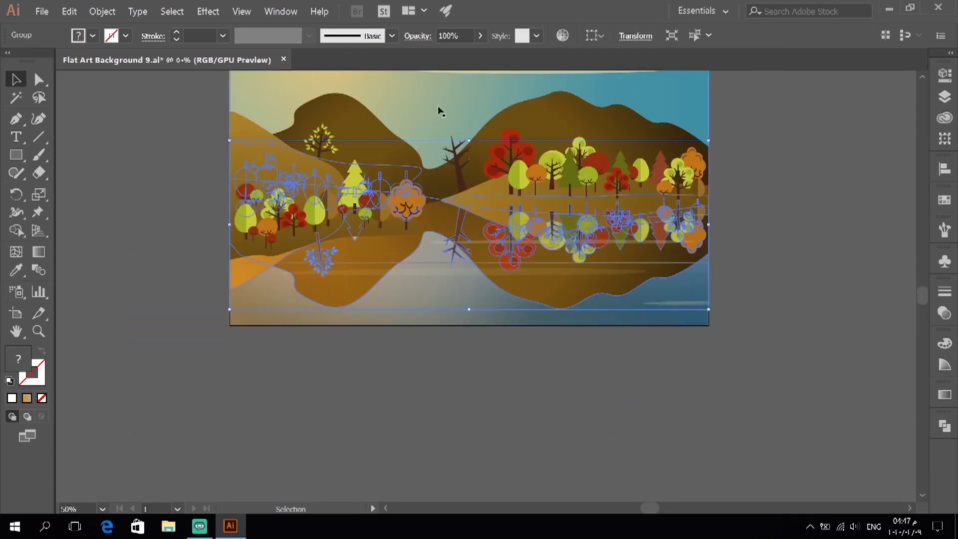
{"action": "left_click", "coordinate": [481, 35]}
{"action": "left_click_drag", "start_coordinate": [481, 54], "coordinate": [460, 57]}
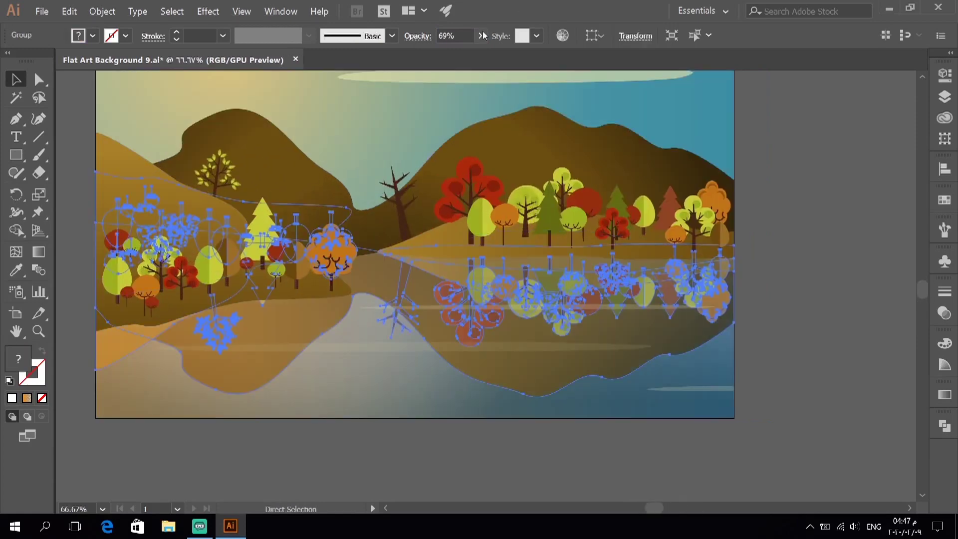
{"action": "left_click", "coordinate": [777, 226]}
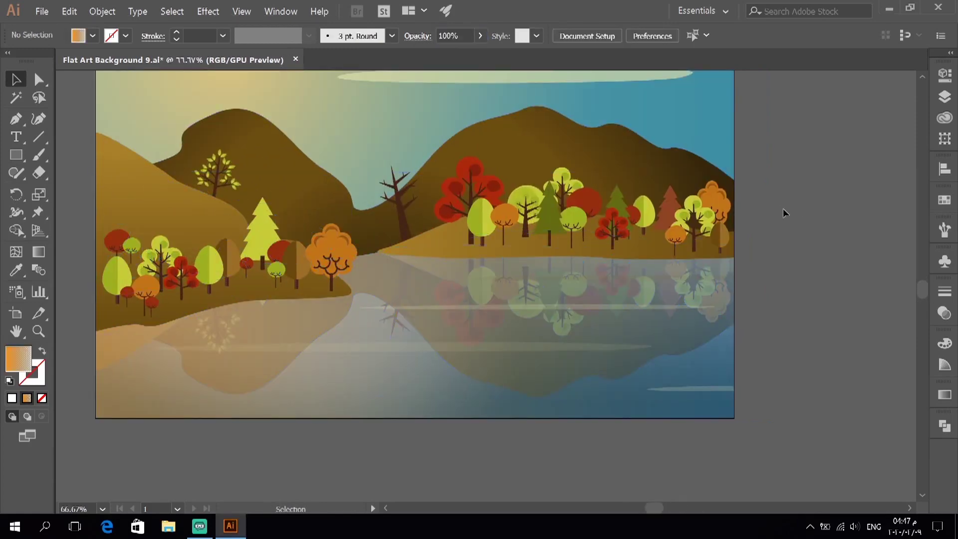
- Set the lake overlay's left gradient stop to light cream
{"action": "left_click", "coordinate": [414, 397]}
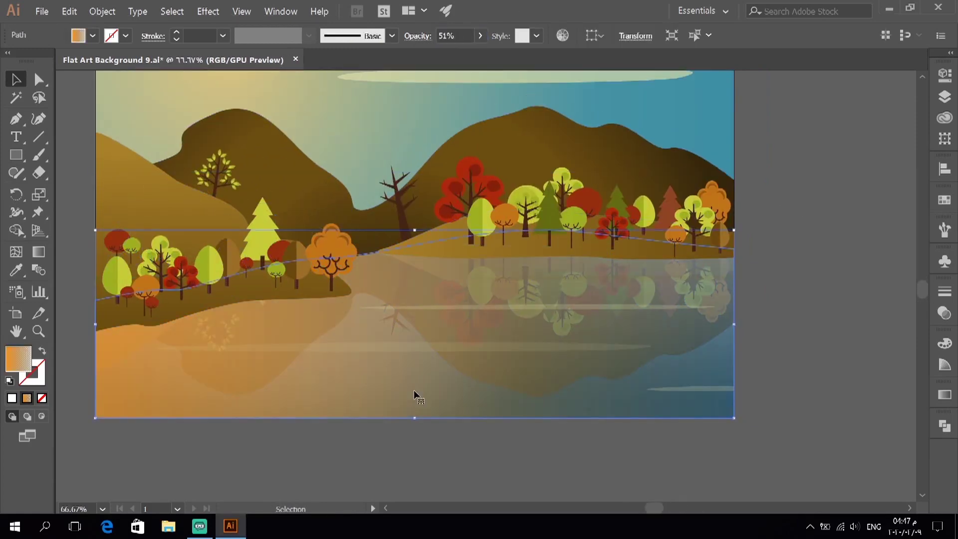
{"action": "key", "text": "ctrl+F9"}
{"action": "left_click", "coordinate": [766, 450]}
{"action": "double_click", "coordinate": [767, 451]}
{"action": "left_click", "coordinate": [841, 338]}
{"action": "left_click", "coordinate": [765, 478]}
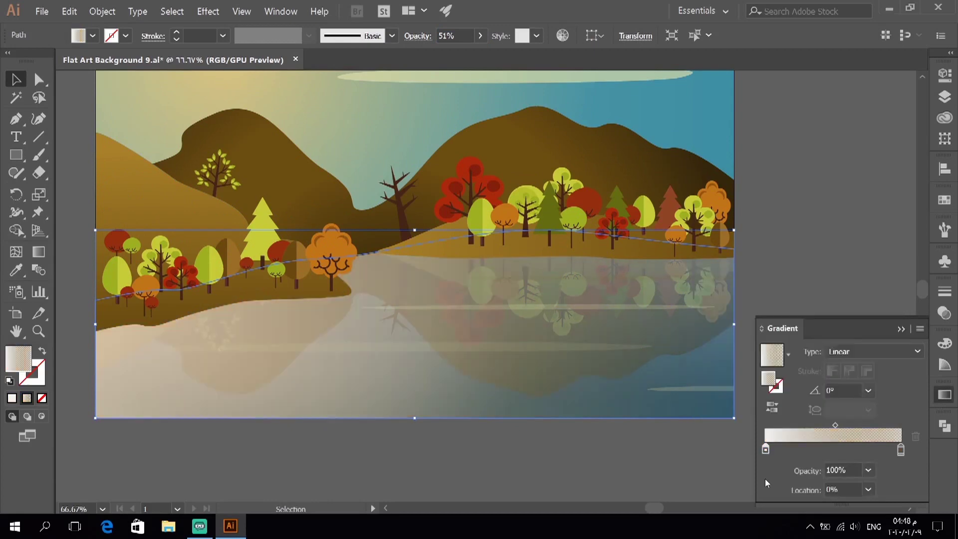
- Run the overlay gradient vertically from the shoreline down, with the end stop at 0% opacity
{"action": "key", "text": "g"}
{"action": "left_click_drag", "start_coordinate": [413, 234], "coordinate": [413, 429]}
{"action": "left_click_drag", "start_coordinate": [414, 243], "coordinate": [414, 386]}
{"action": "double_click", "coordinate": [900, 451]}
{"action": "type", "text": "0"}
{"action": "key", "text": "Return"}
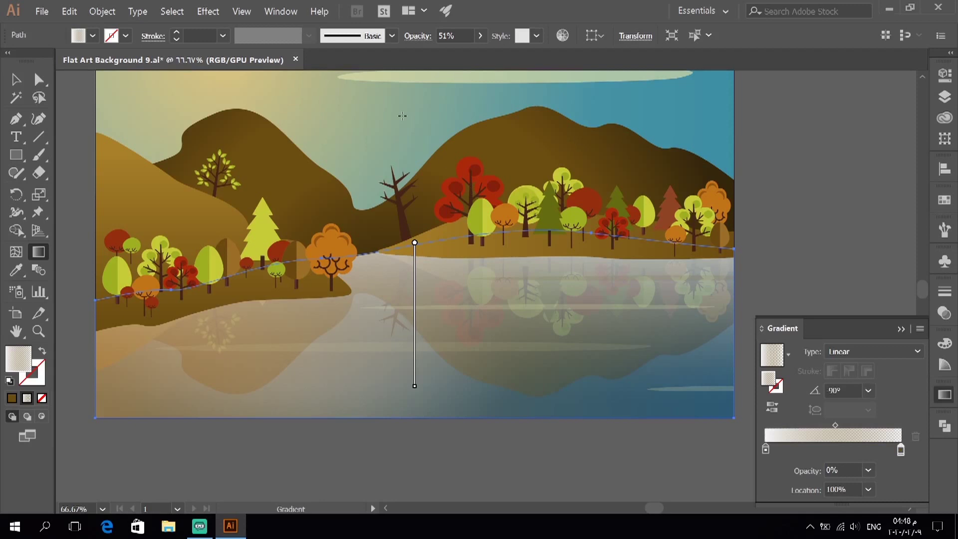
- Lower the overlay's opacity to 41% and tilt its gradient slightly off vertical
{"action": "left_click_drag", "start_coordinate": [446, 56], "coordinate": [440, 60]}
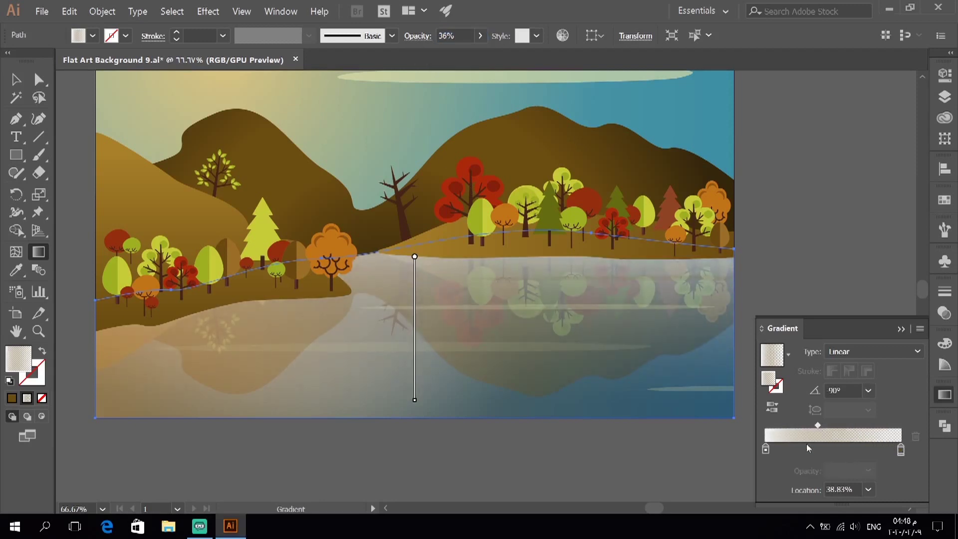
{"action": "left_click_drag", "start_coordinate": [413, 404], "coordinate": [439, 407]}
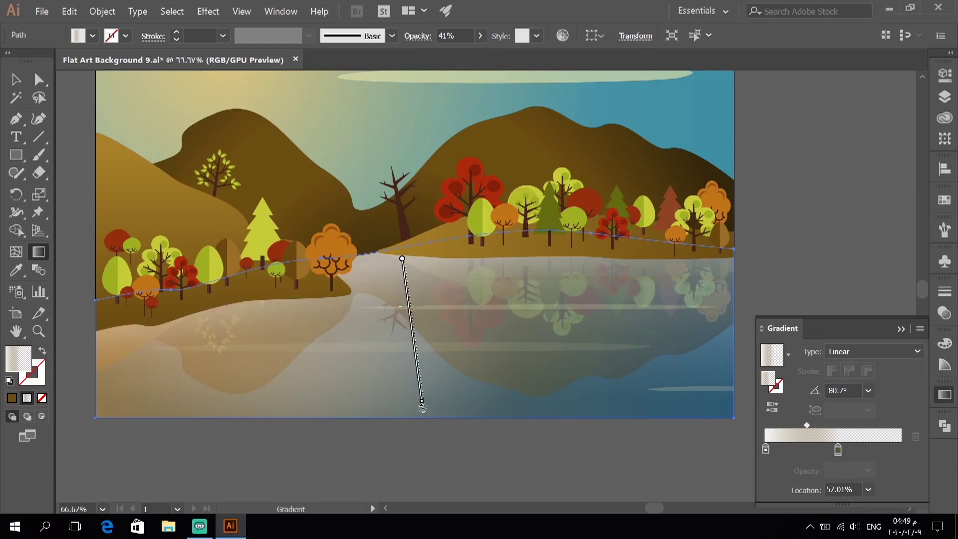
{"action": "key", "text": "v"}
{"action": "key", "text": "ctrl+shift+a"}
{"action": "key", "text": "ctrl+minus"}
{"action": "key", "text": "ctrl+minus"}
{"action": "key", "text": "ctrl+equal"}
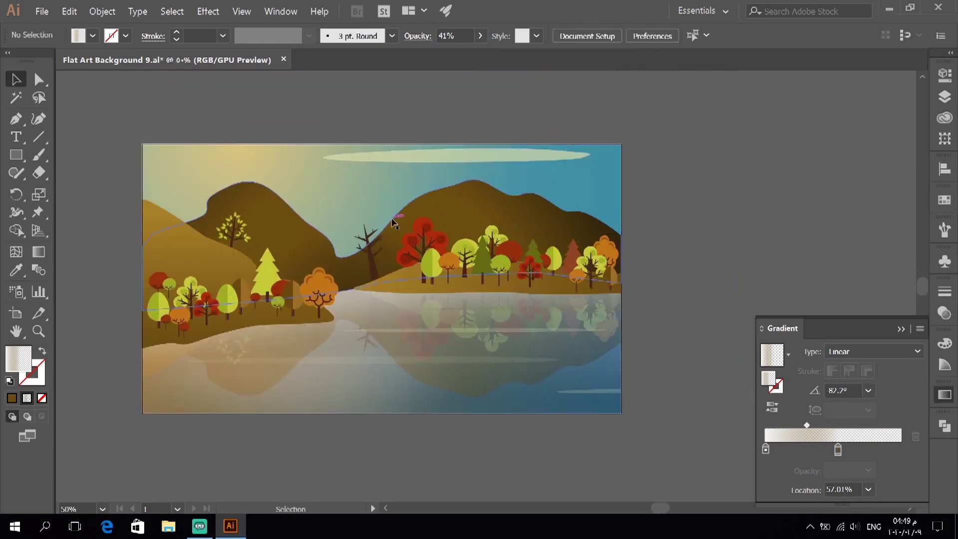